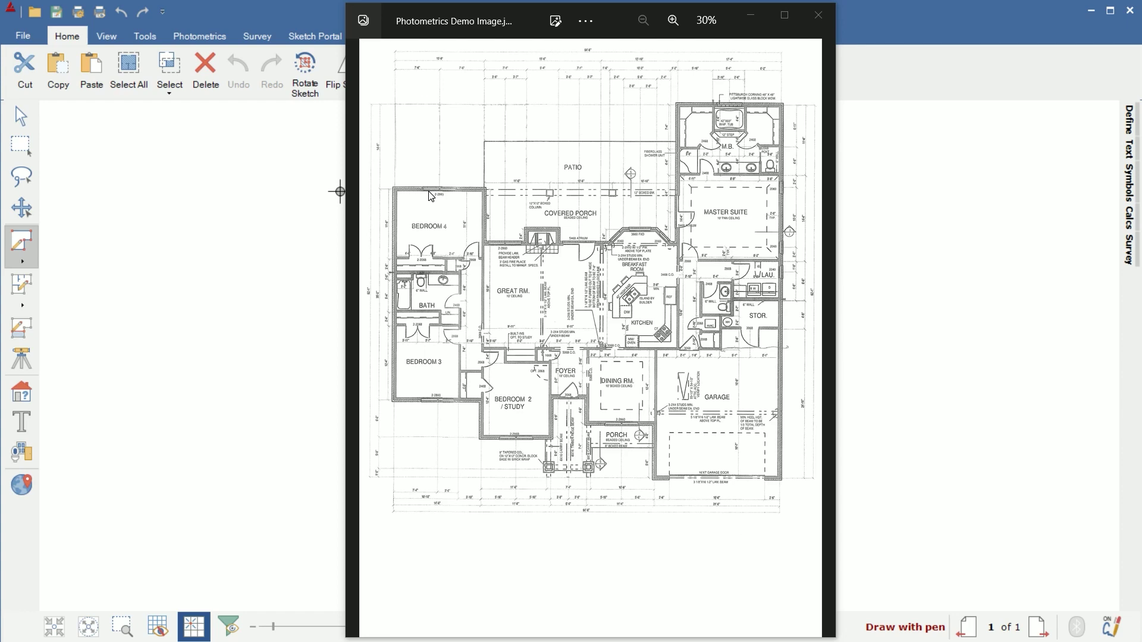
Zoom and pan the Photometrics Demo Image to inspect the master suite, then close Photos.
{"action": "scroll", "coordinate": [467, 86], "scroll_direction": "up", "scroll_amount": 3}
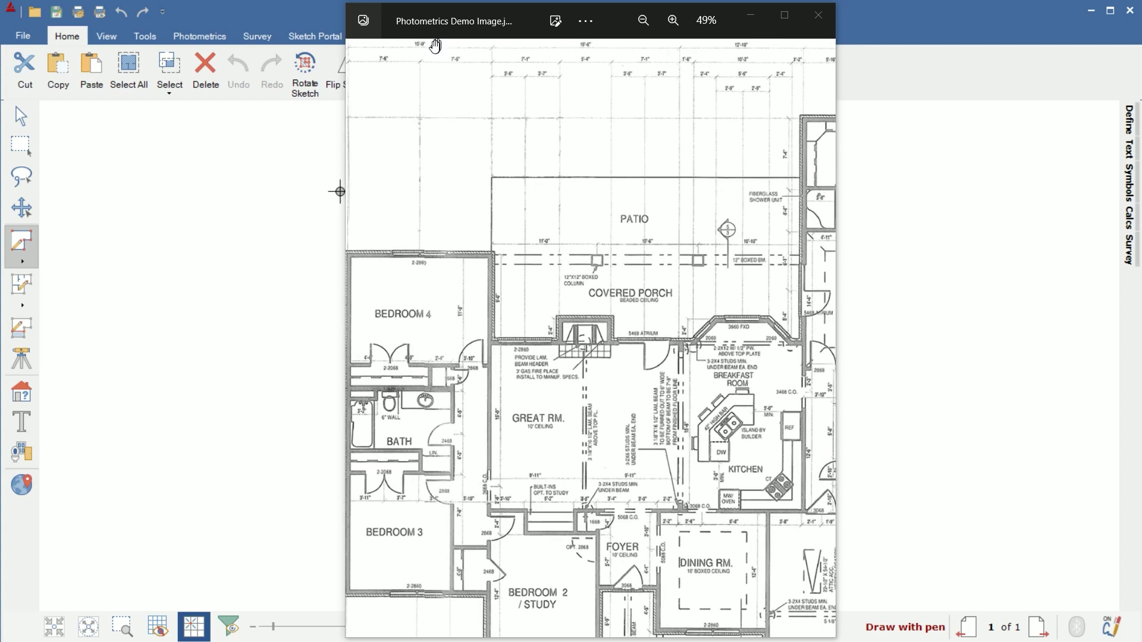
{"action": "left_click_drag", "start_coordinate": [435, 46], "coordinate": [440, 71]}
{"action": "left_click_drag", "start_coordinate": [691, 121], "coordinate": [552, 386]}
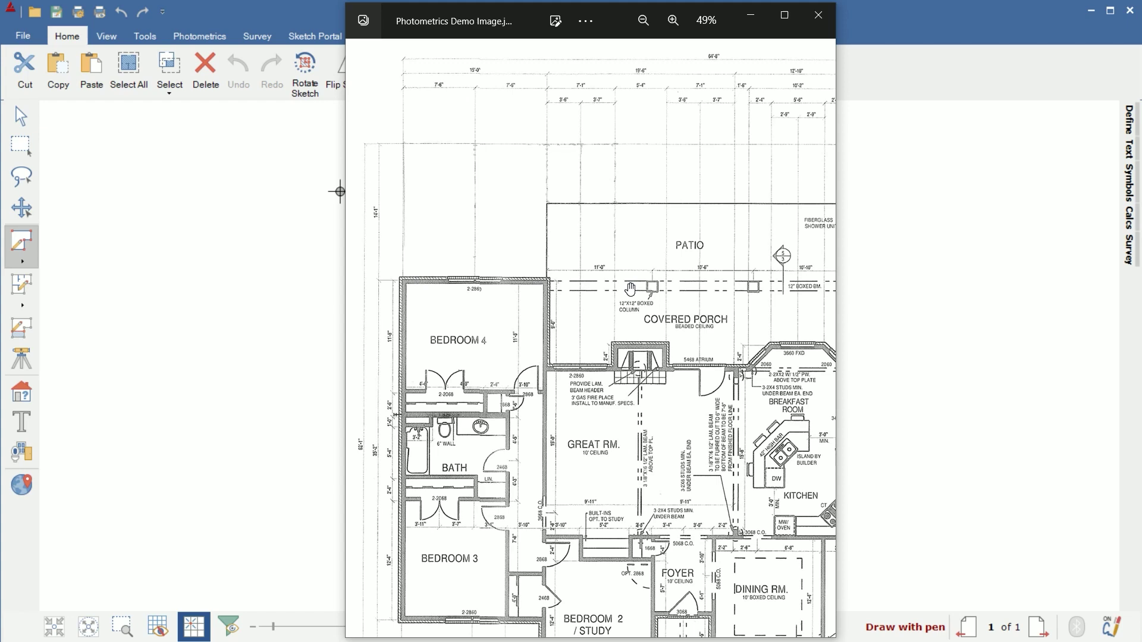
{"action": "left_click", "coordinate": [818, 15]}
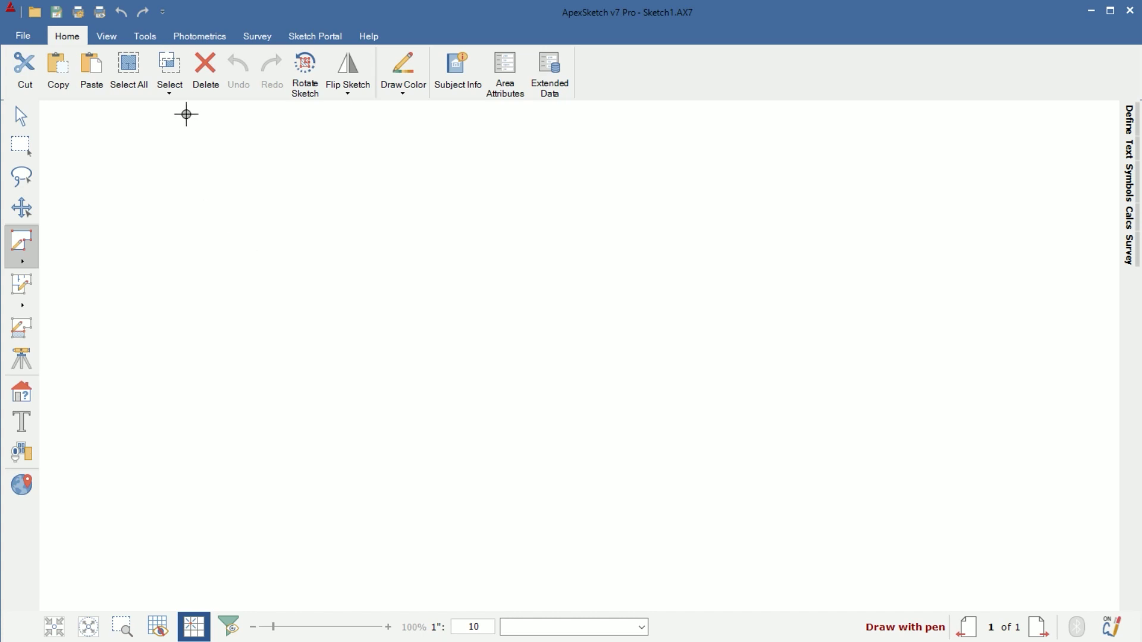
Switch the ribbon to the Photometrics tab to reach the background image tools.
{"action": "left_click", "coordinate": [201, 37]}
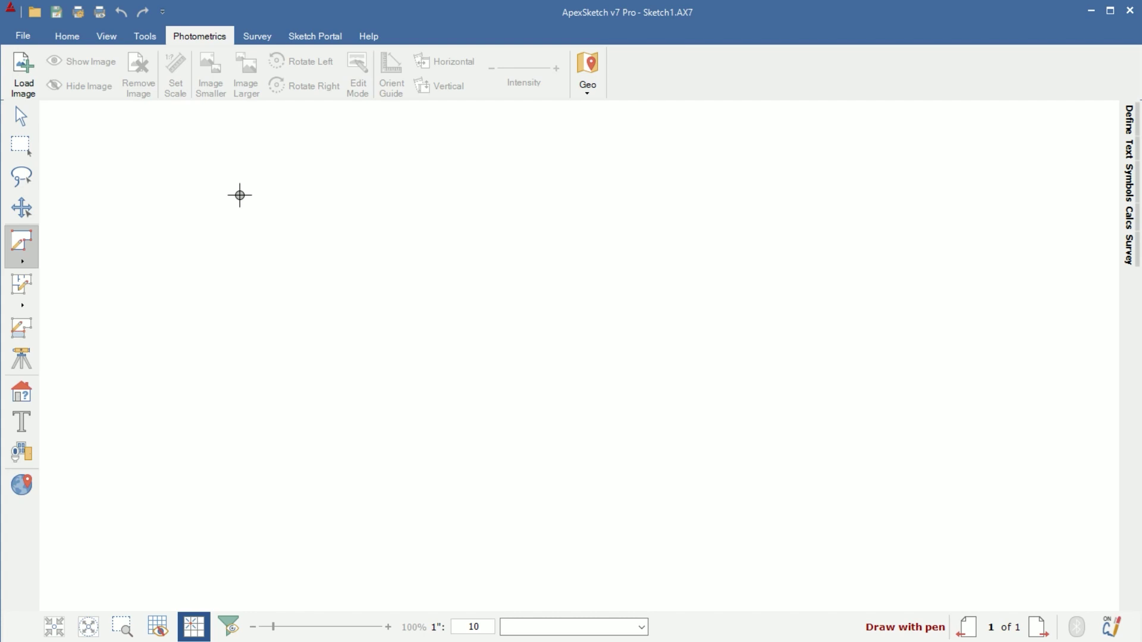
Load Photometrics Demo Image.jpg as the sketch's background image.
{"action": "left_click", "coordinate": [28, 93]}
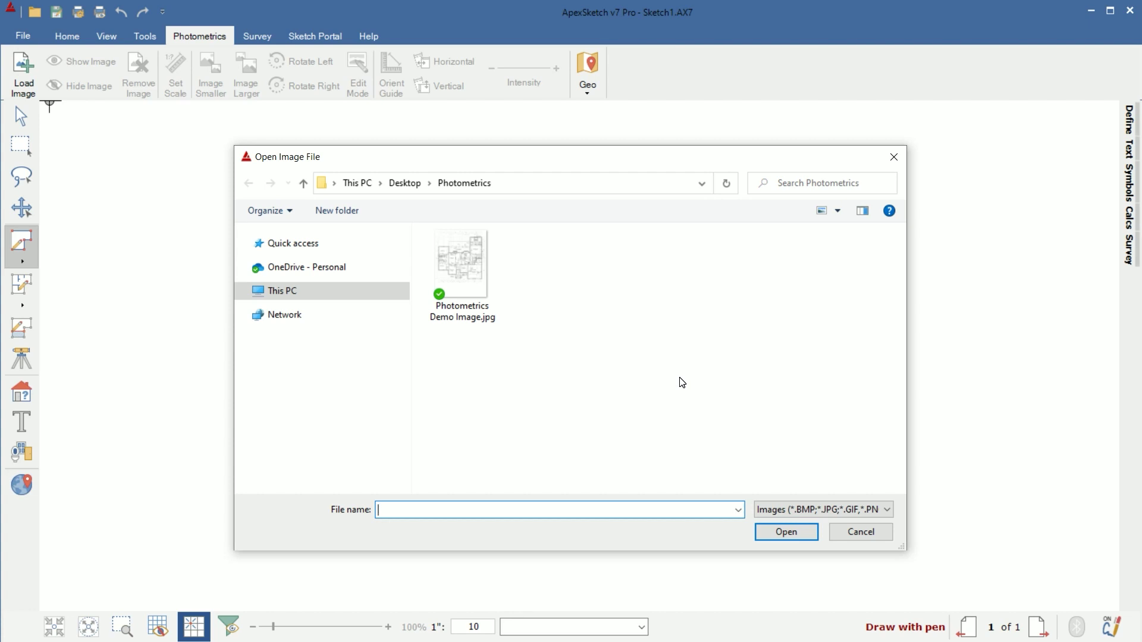
{"action": "left_click", "coordinate": [458, 277]}
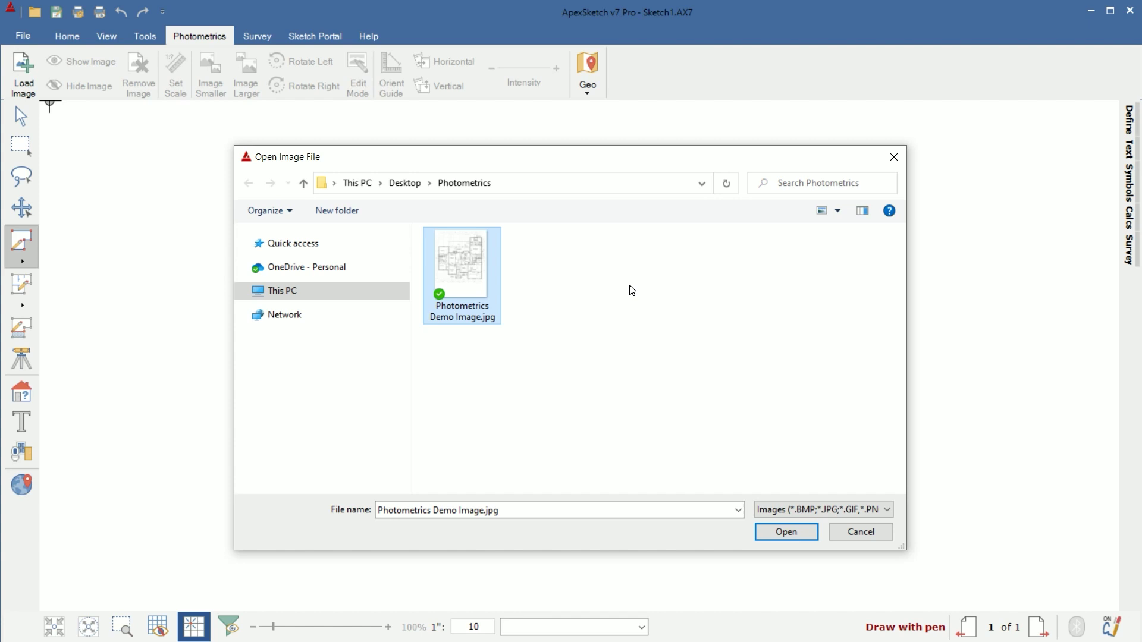
{"action": "left_click", "coordinate": [786, 533]}
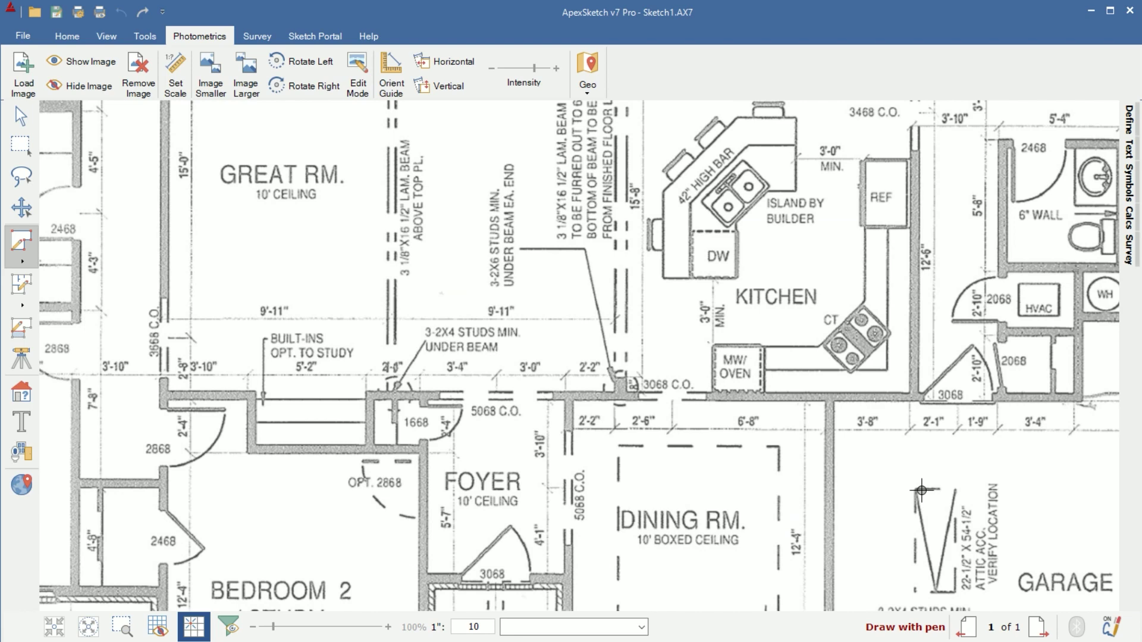
Inspect the loaded floor plan with the pointer tool, then hide the blueprint image.
{"action": "scroll", "coordinate": [515, 323], "scroll_direction": "down", "scroll_amount": 5}
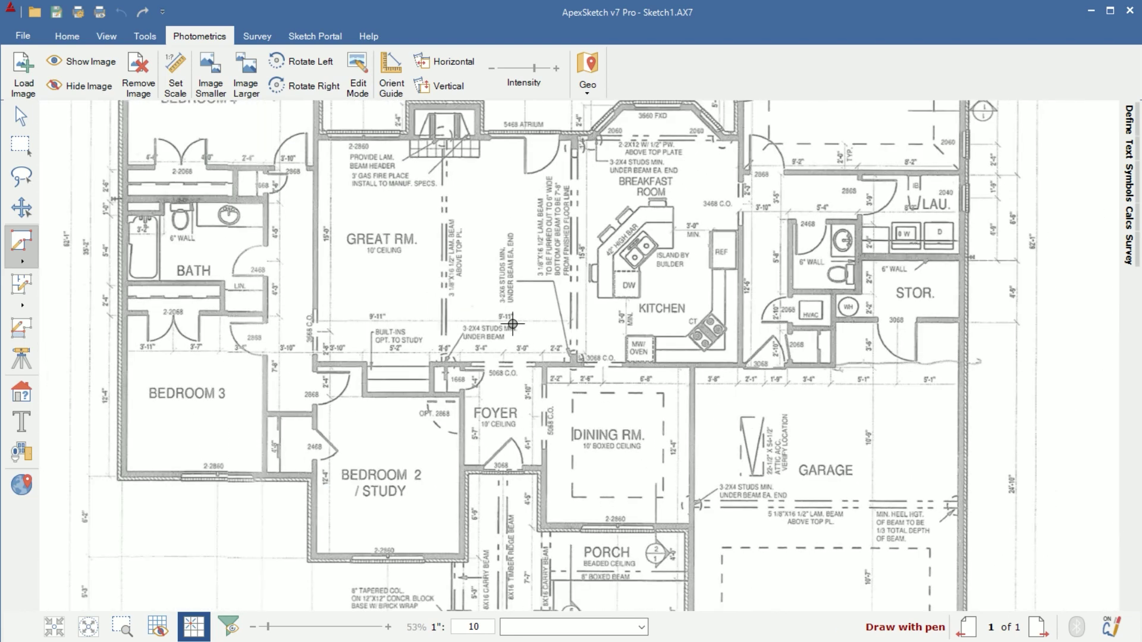
{"action": "scroll", "coordinate": [516, 323], "scroll_direction": "down", "scroll_amount": 4}
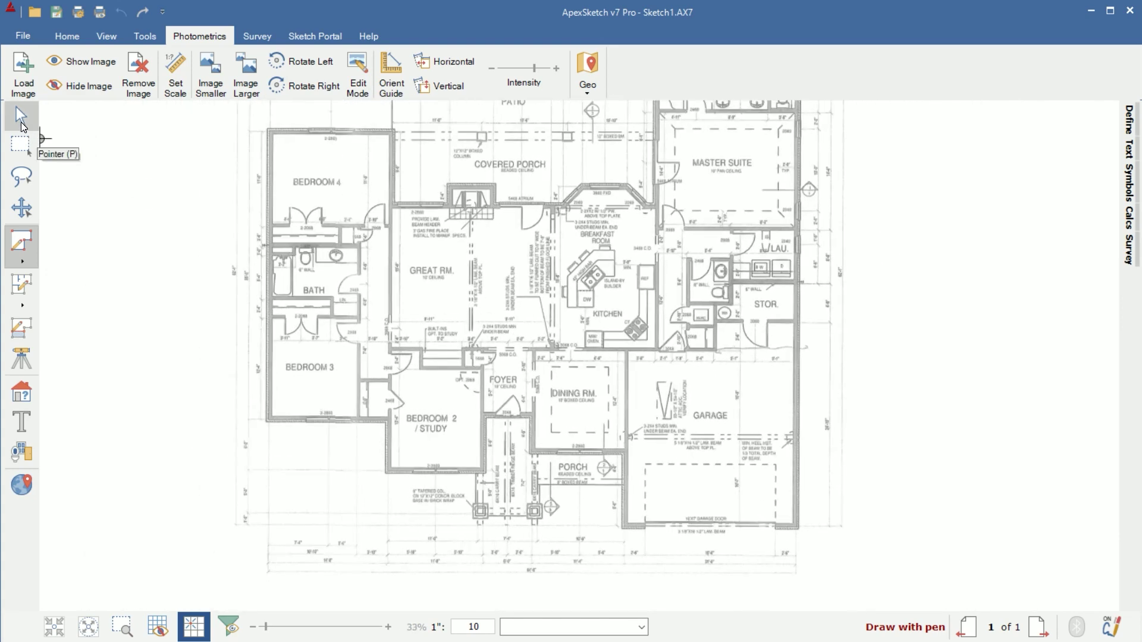
{"action": "left_click", "coordinate": [21, 119]}
{"action": "left_click_drag", "start_coordinate": [535, 216], "coordinate": [637, 446]}
{"action": "scroll", "coordinate": [474, 255], "scroll_direction": "up", "scroll_amount": 4}
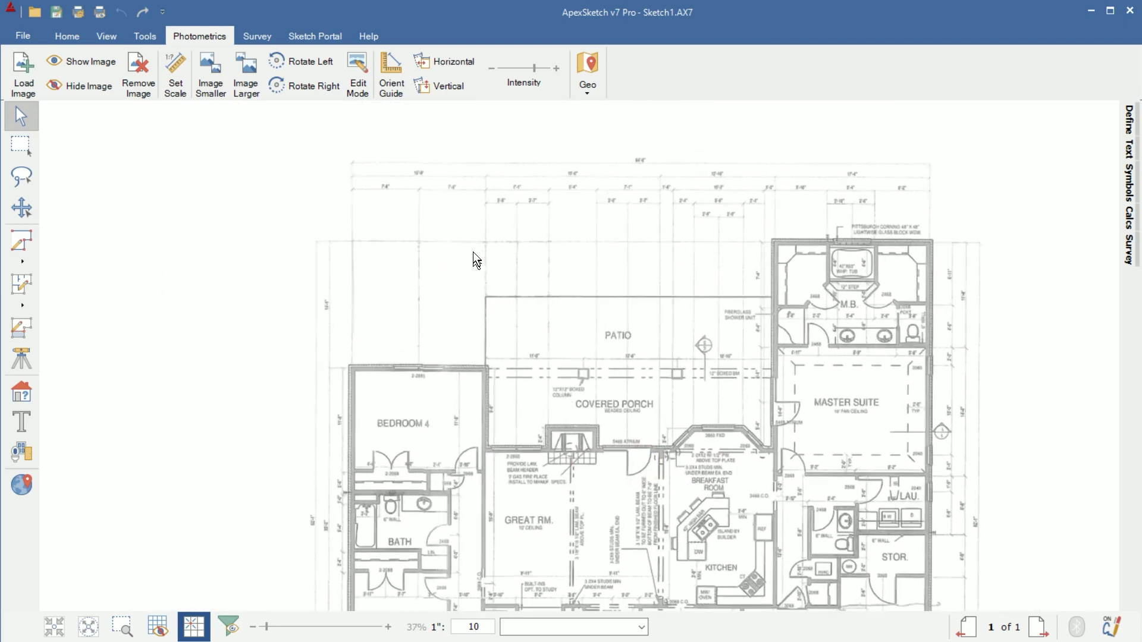
{"action": "left_click_drag", "start_coordinate": [461, 247], "coordinate": [474, 333]}
{"action": "scroll", "coordinate": [474, 334], "scroll_direction": "up", "scroll_amount": 3}
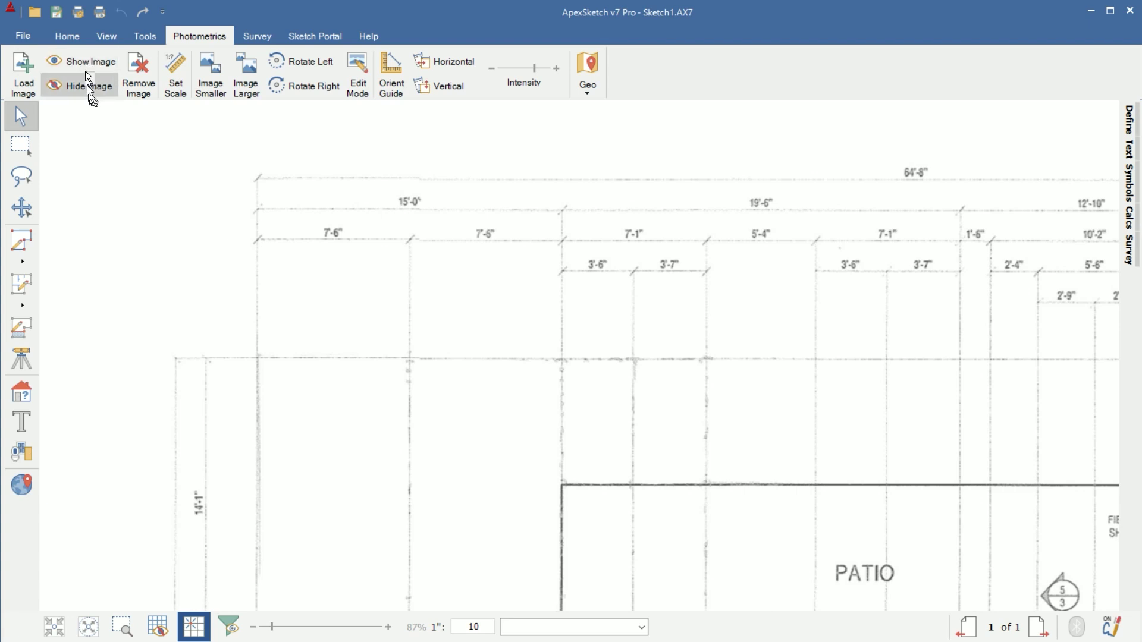
{"action": "left_click", "coordinate": [86, 88]}
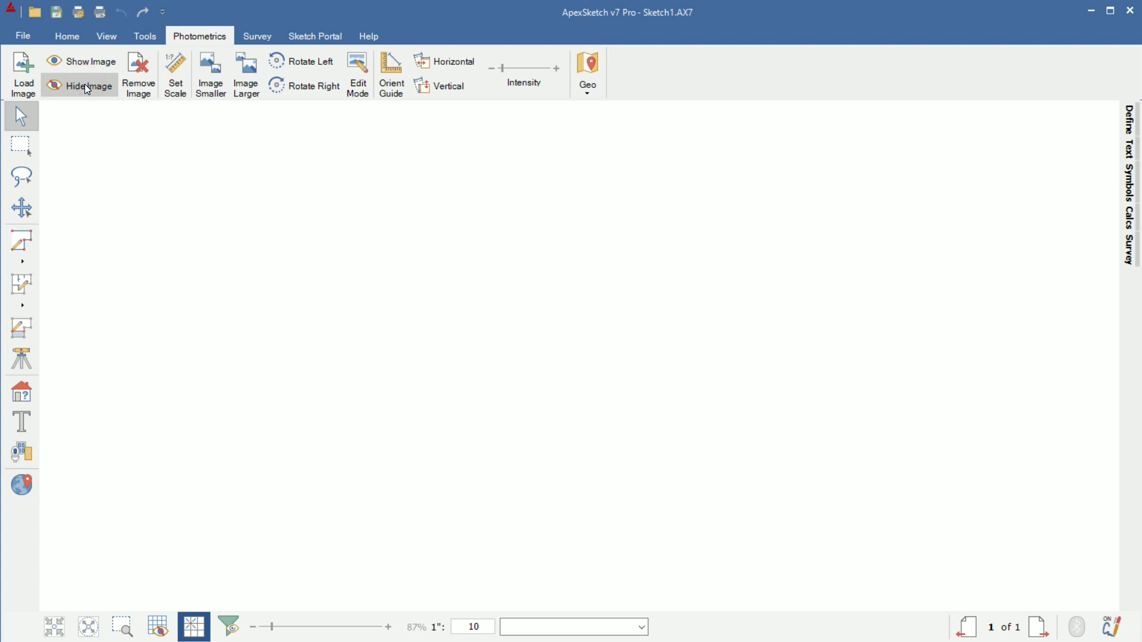
Show the blueprint again and lighten its intensity before calibrating the scale.
{"action": "left_click", "coordinate": [88, 63]}
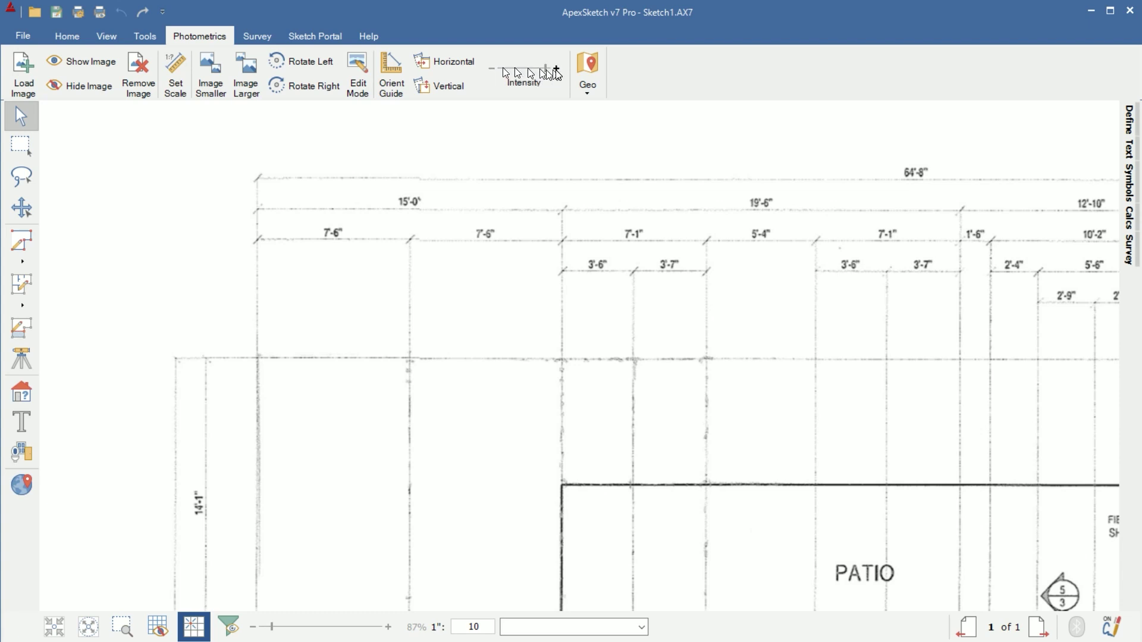
{"action": "mouse_move", "coordinate": [547, 70]}
{"action": "left_mouse_down"}
{"action": "mouse_move", "coordinate": [507, 71]}
{"action": "mouse_move", "coordinate": [539, 70]}
{"action": "left_mouse_up"}
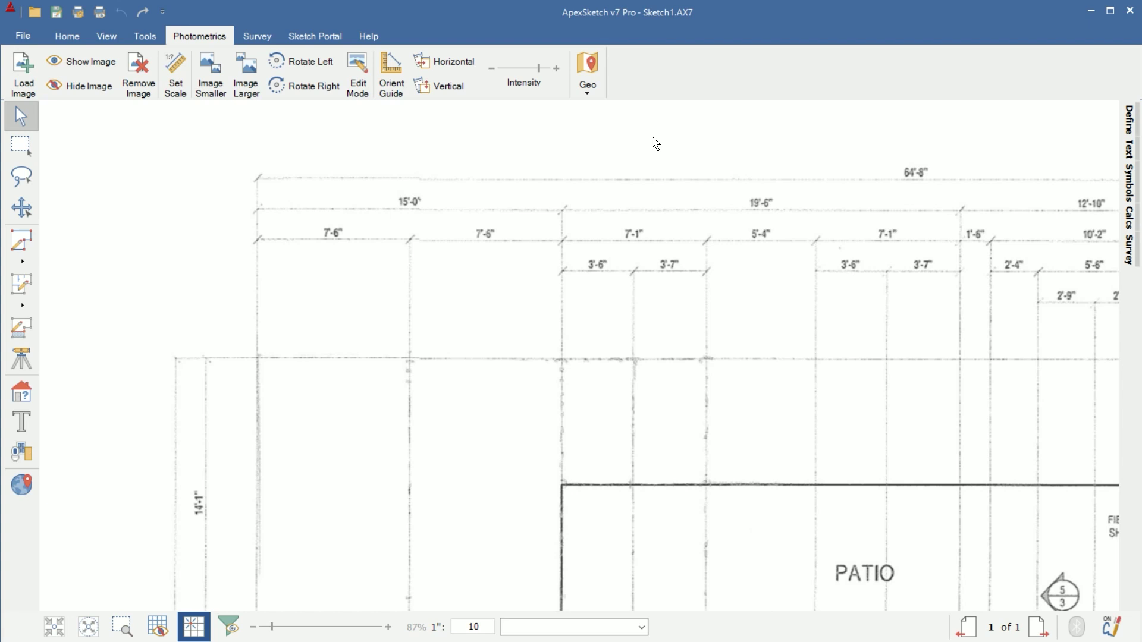
{"action": "left_click", "coordinate": [172, 90]}
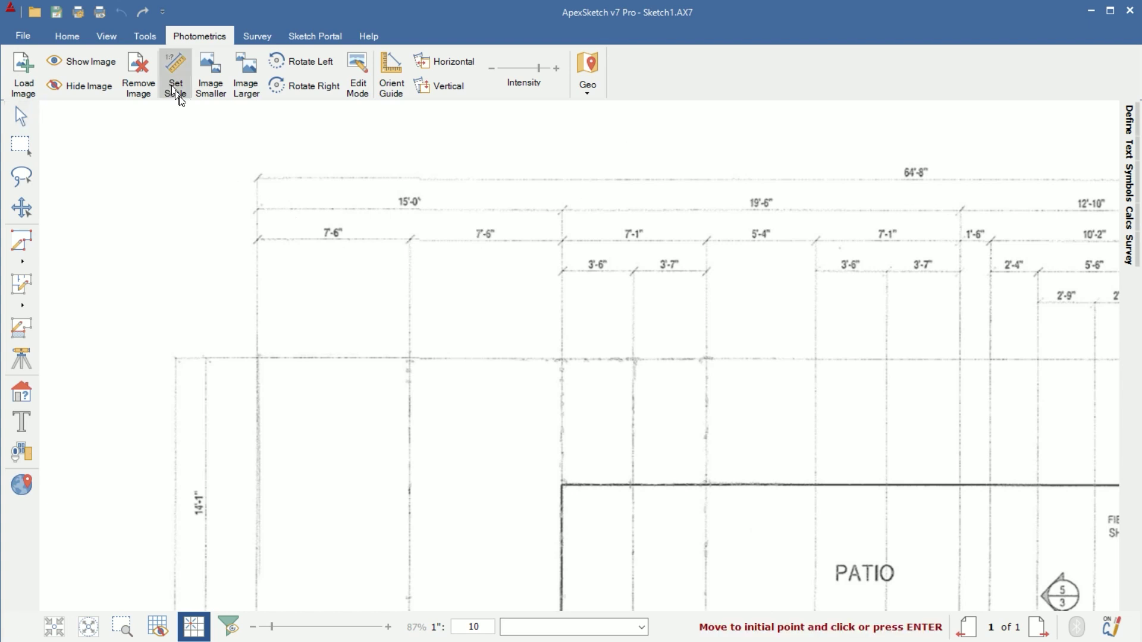
Mark both ends of the top 15'-0" dimension and set its length to 15 feet.
{"action": "left_click", "coordinate": [257, 209]}
{"action": "left_click", "coordinate": [562, 210]}
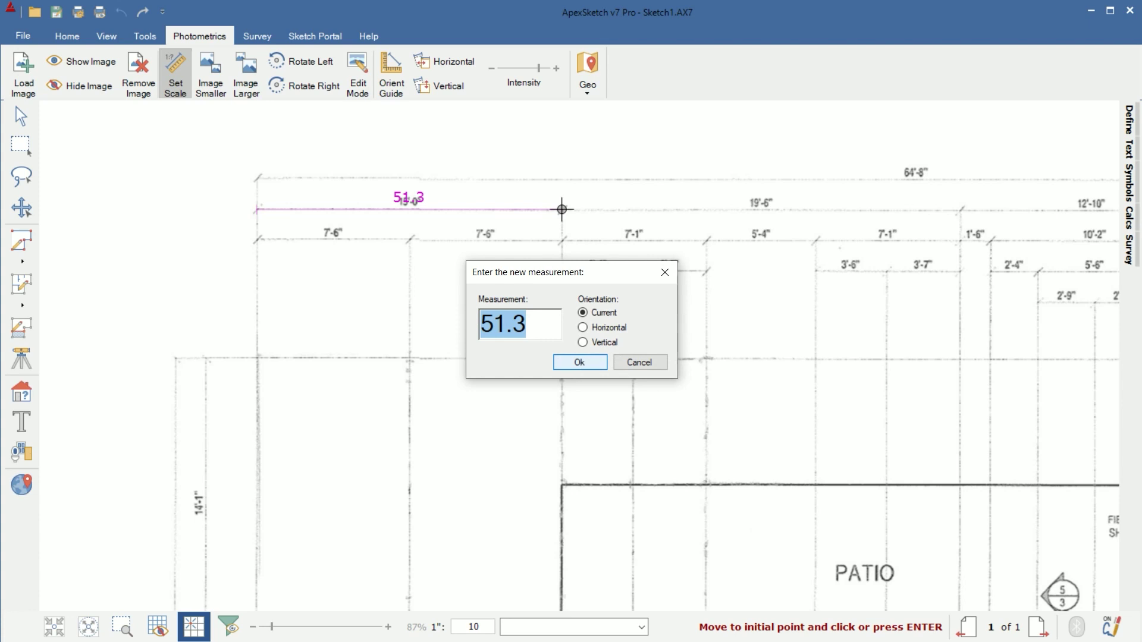
{"action": "type", "text": "15"}
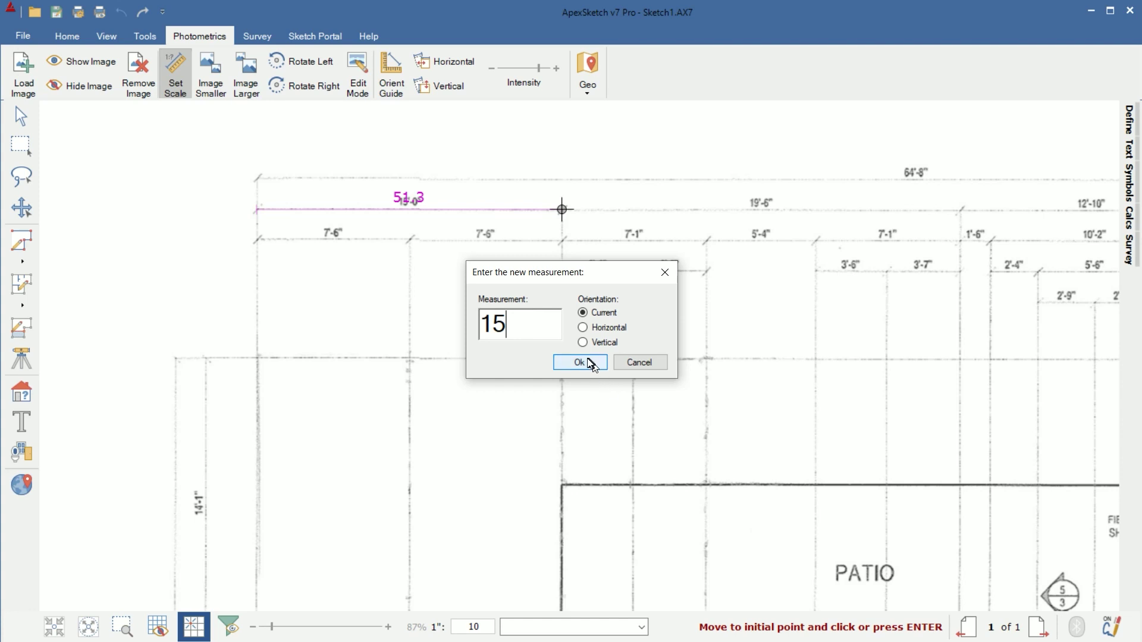
{"action": "left_click", "coordinate": [587, 358]}
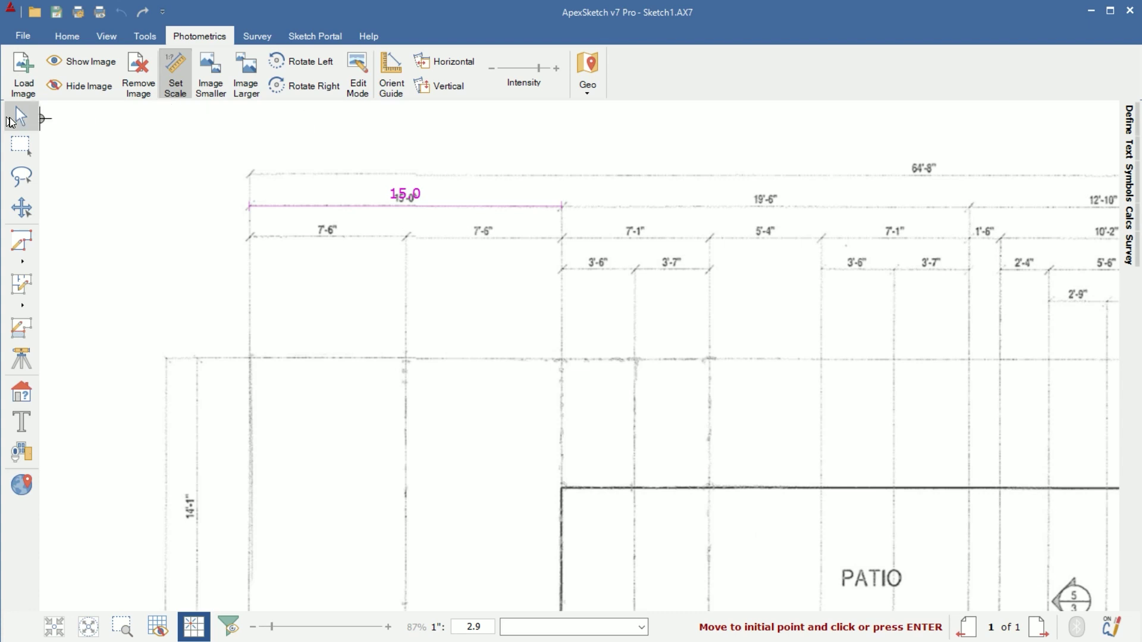
Return to the pointer and zoom in on Bedroom 4's top-left corner for area tracing.
{"action": "left_click", "coordinate": [25, 119]}
{"action": "left_click_drag", "start_coordinate": [382, 510], "coordinate": [446, 275]}
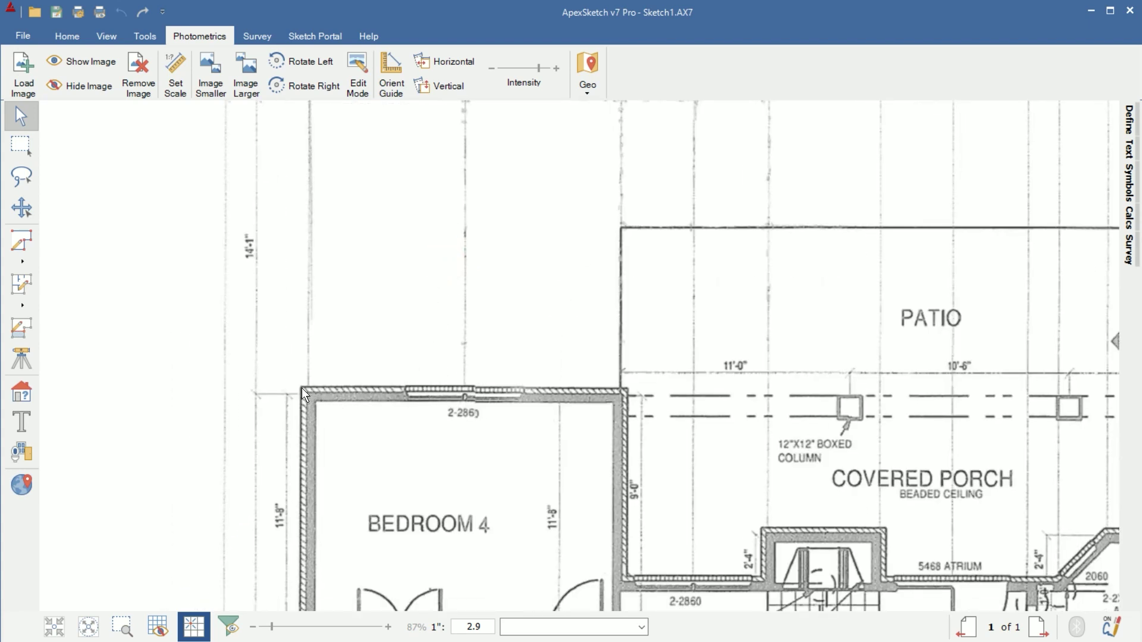
{"action": "scroll", "coordinate": [307, 392], "scroll_direction": "down", "scroll_amount": 3}
{"action": "scroll", "coordinate": [307, 392], "scroll_direction": "down", "scroll_amount": 2}
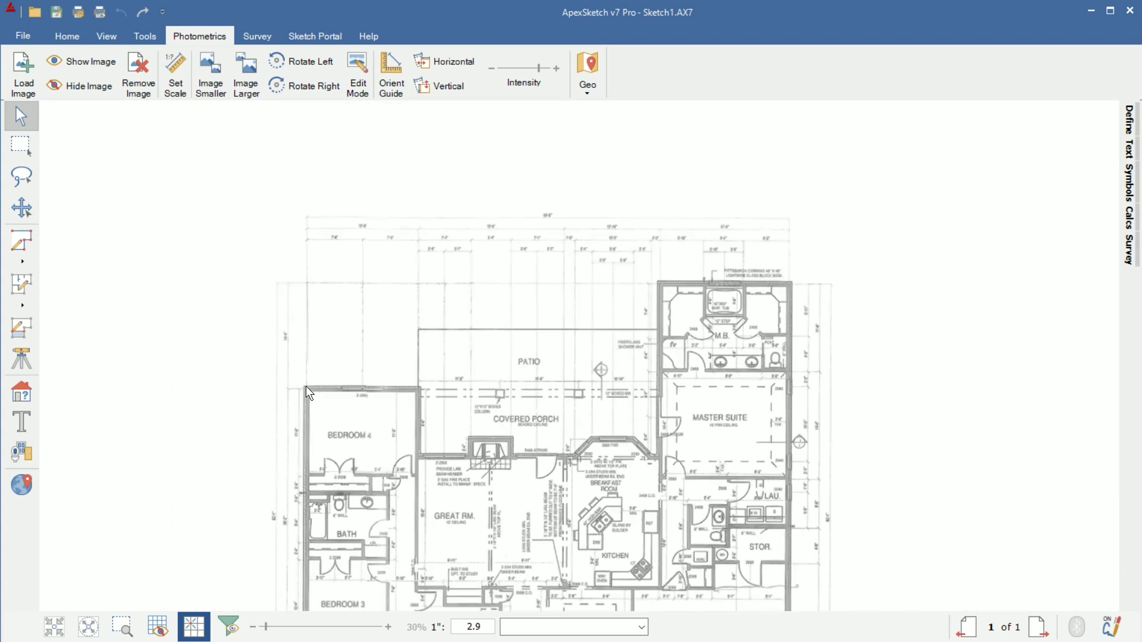
{"action": "left_click_drag", "start_coordinate": [357, 408], "coordinate": [333, 256]}
{"action": "scroll", "coordinate": [333, 256], "scroll_direction": "down", "scroll_amount": 1}
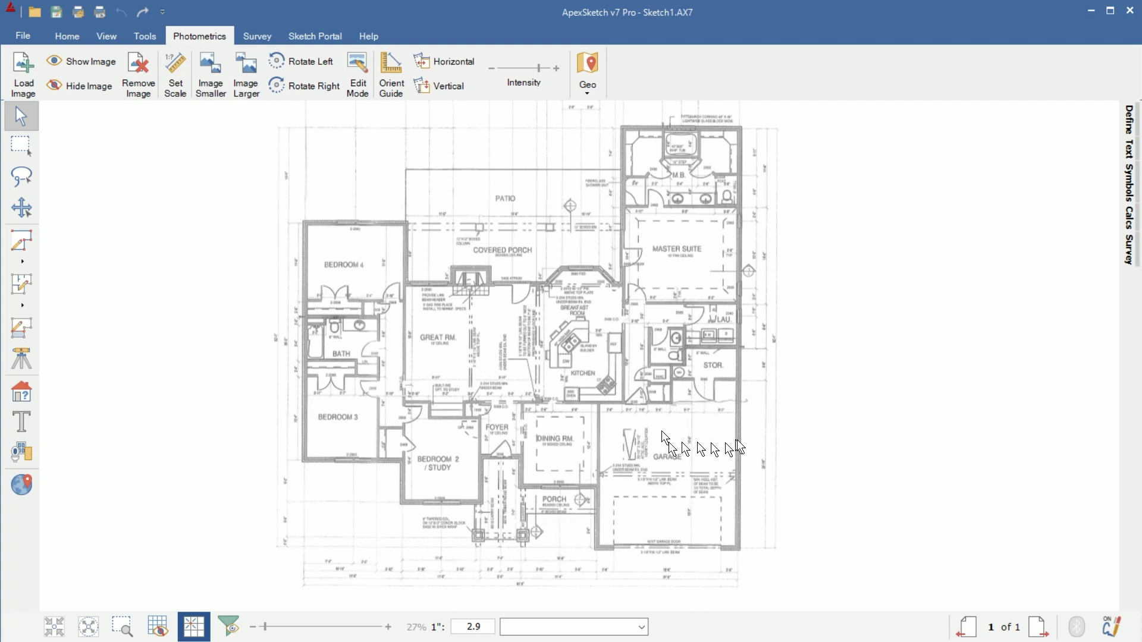
{"action": "scroll", "coordinate": [803, 428], "scroll_direction": "right", "scroll_amount": 1}
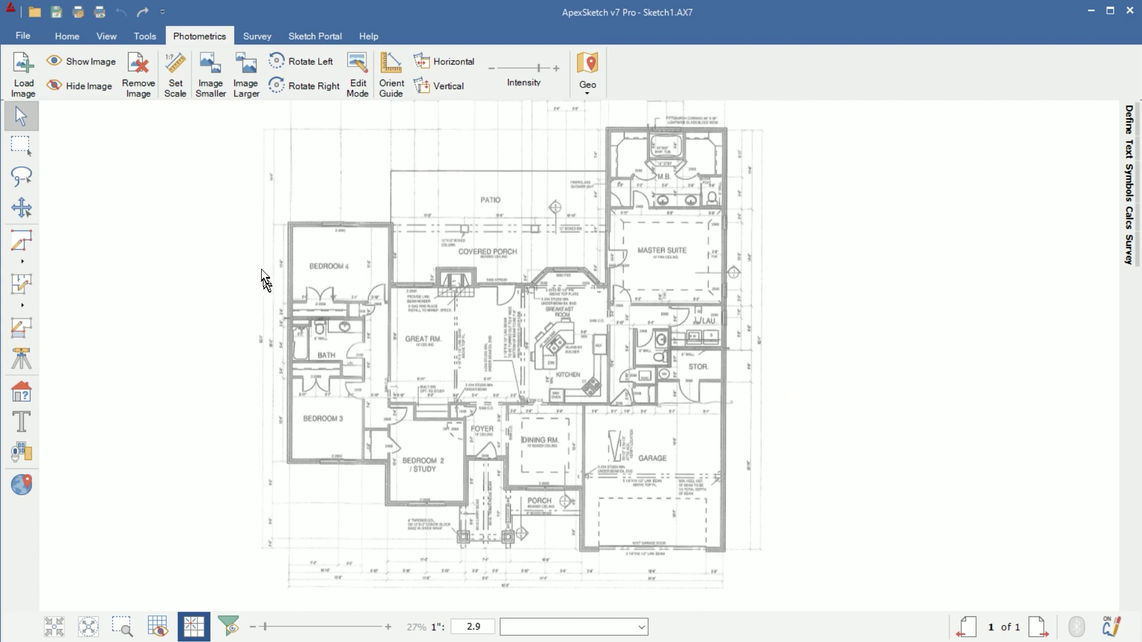
{"action": "scroll", "coordinate": [310, 232], "scroll_direction": "up", "scroll_amount": 6}
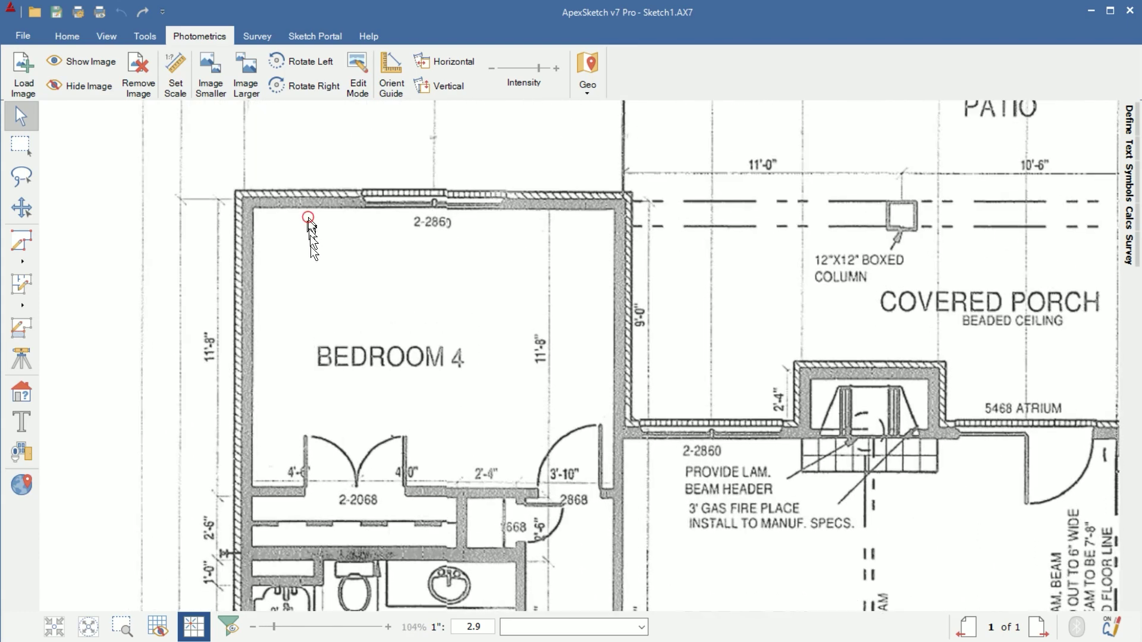
{"action": "left_click", "coordinate": [16, 241]}
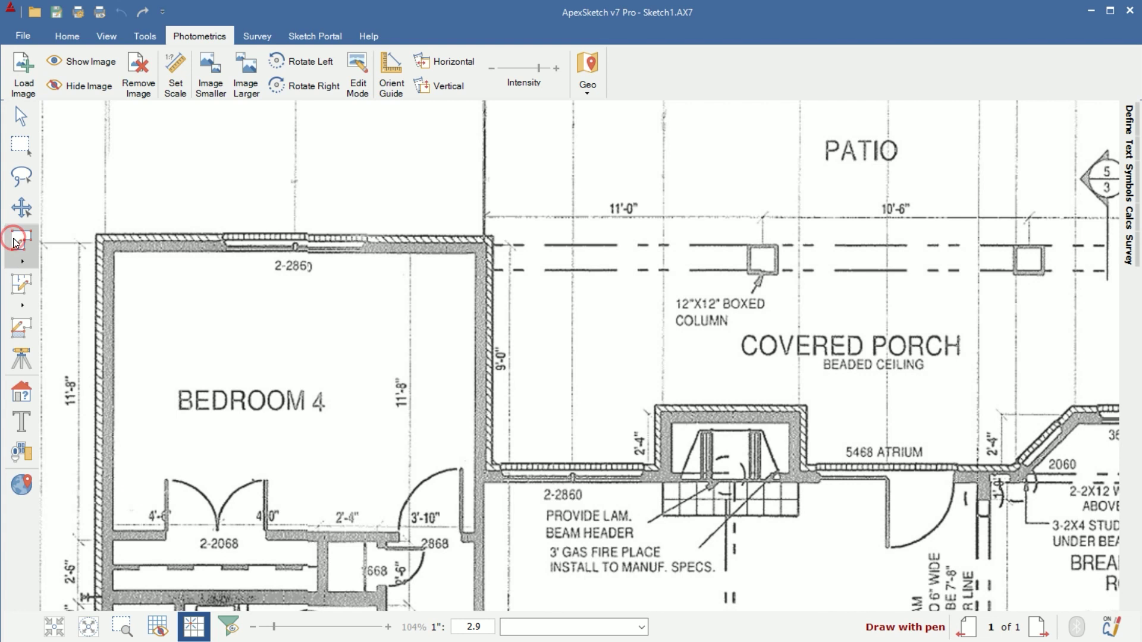
Start the outline at Bedroom 4's top-left corner, fade the blueprint, and add 15.7' and 9.0' walls.
{"action": "left_click", "coordinate": [96, 235]}
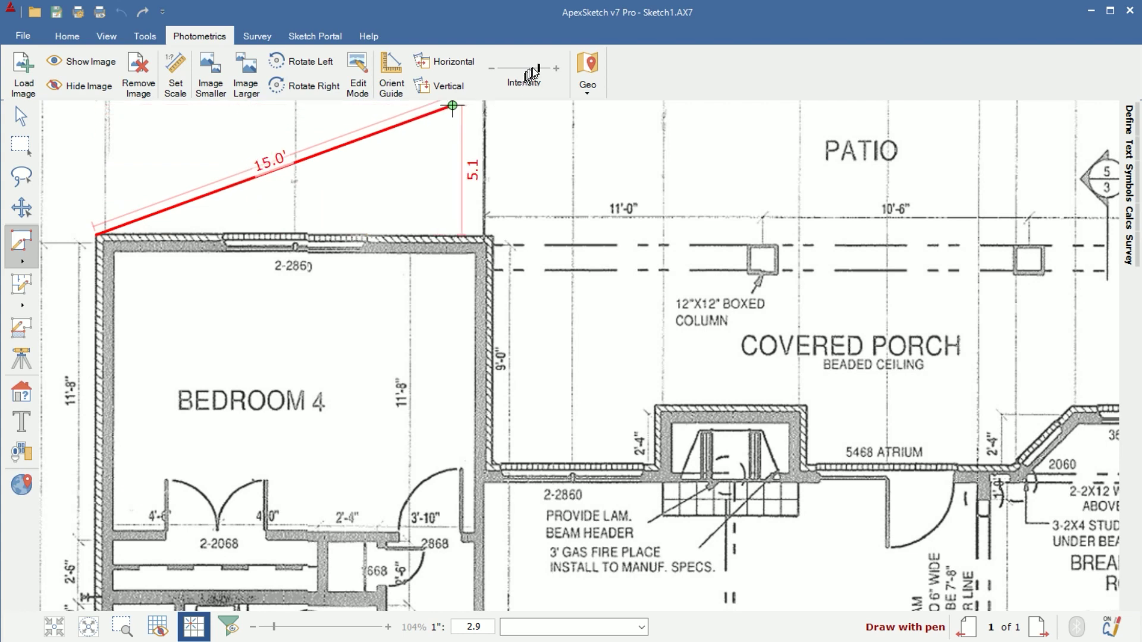
{"action": "left_click_drag", "start_coordinate": [539, 72], "coordinate": [516, 68]}
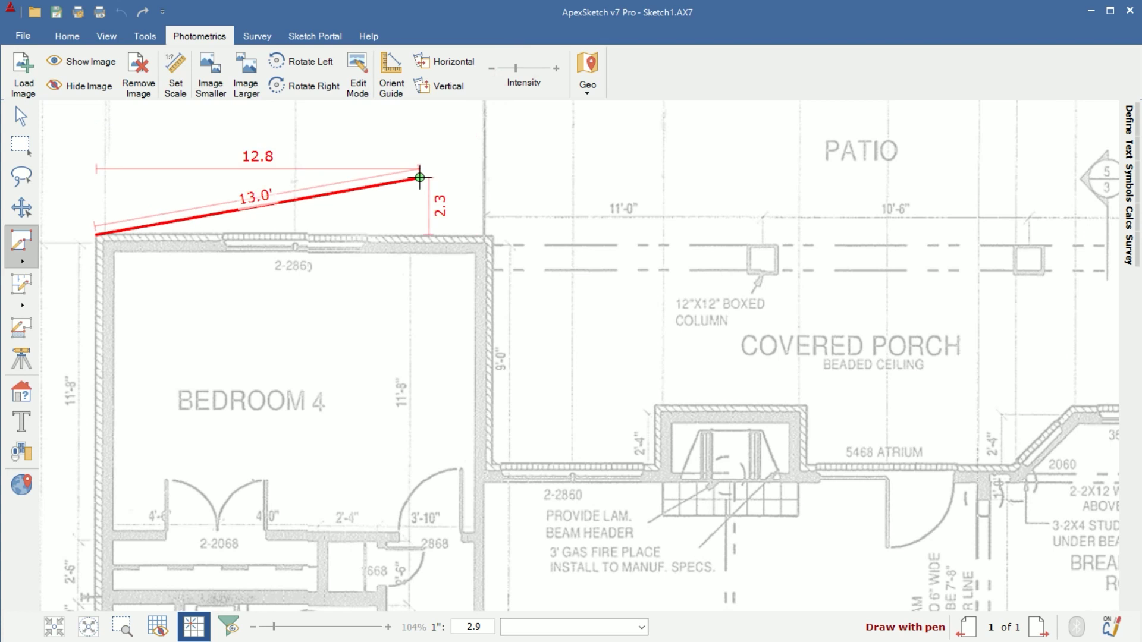
{"action": "left_click", "coordinate": [493, 235]}
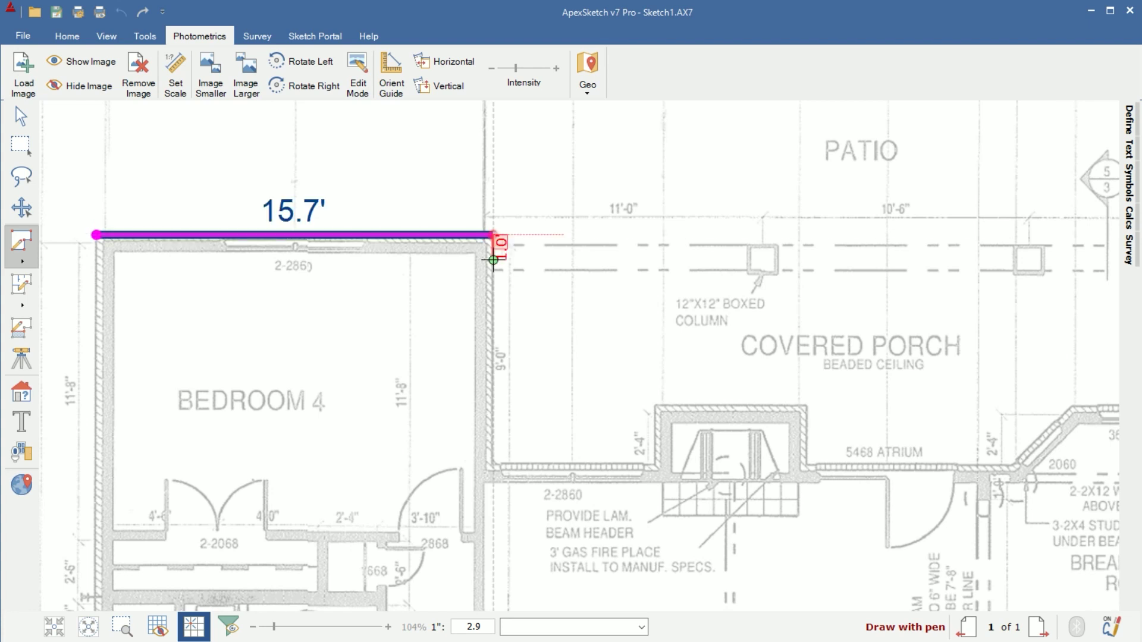
{"action": "left_click", "coordinate": [493, 462]}
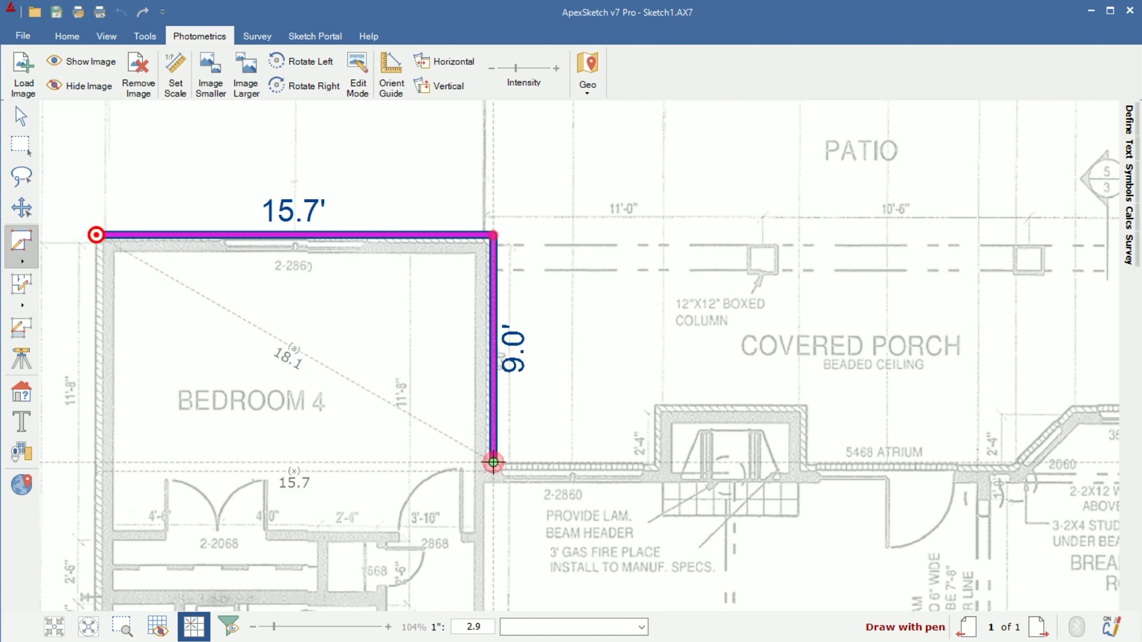
Trace the bump-out and atrium walls: 6.4', 2.3', 6.0', 2.3', 8.1' and a 3.1' diagonal.
{"action": "left_click", "coordinate": [655, 462]}
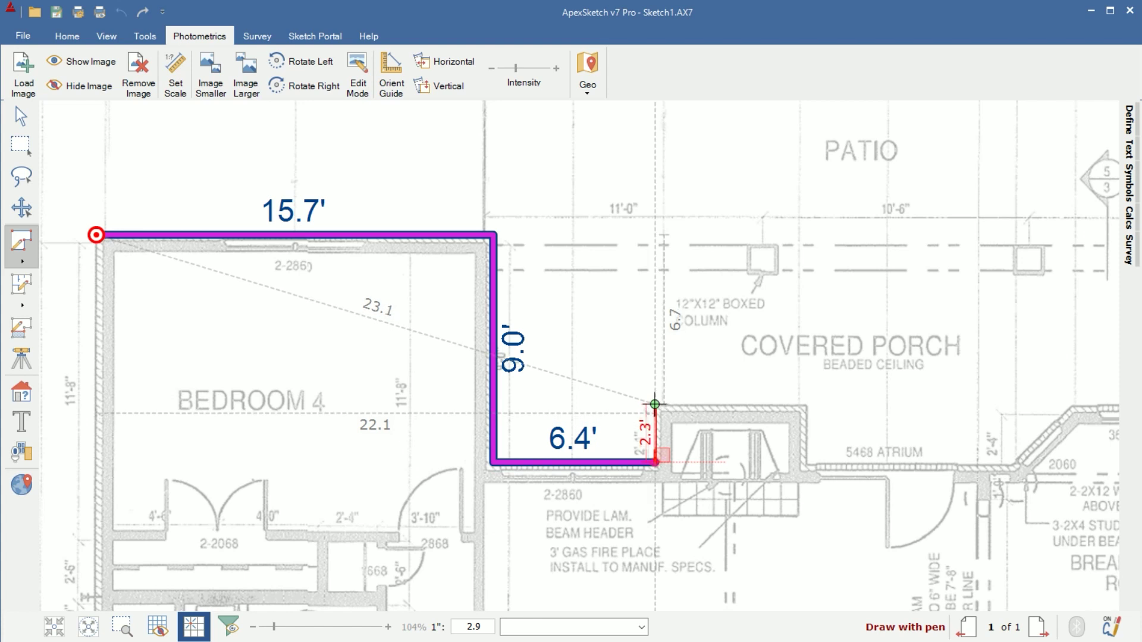
{"action": "left_click", "coordinate": [655, 405]}
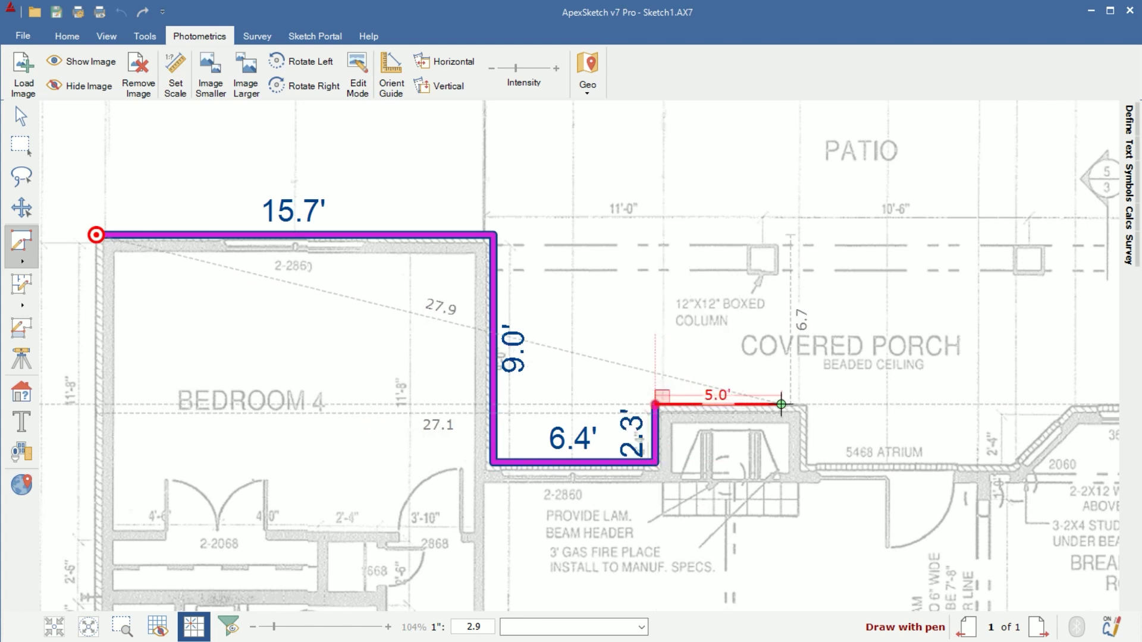
{"action": "left_click", "coordinate": [807, 404]}
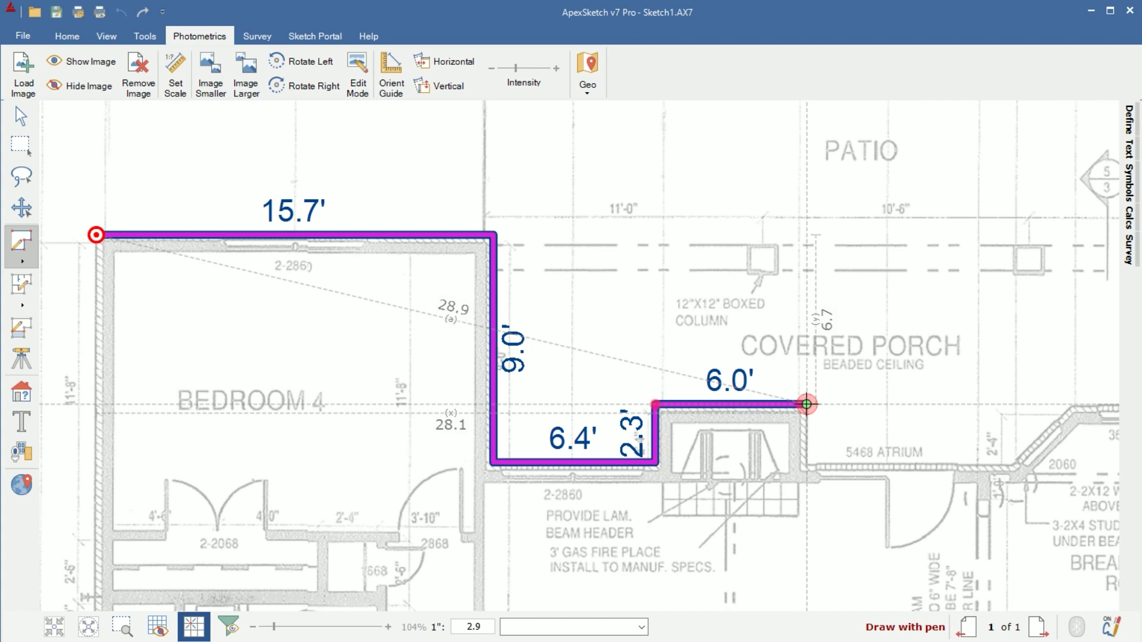
{"action": "left_click", "coordinate": [807, 462]}
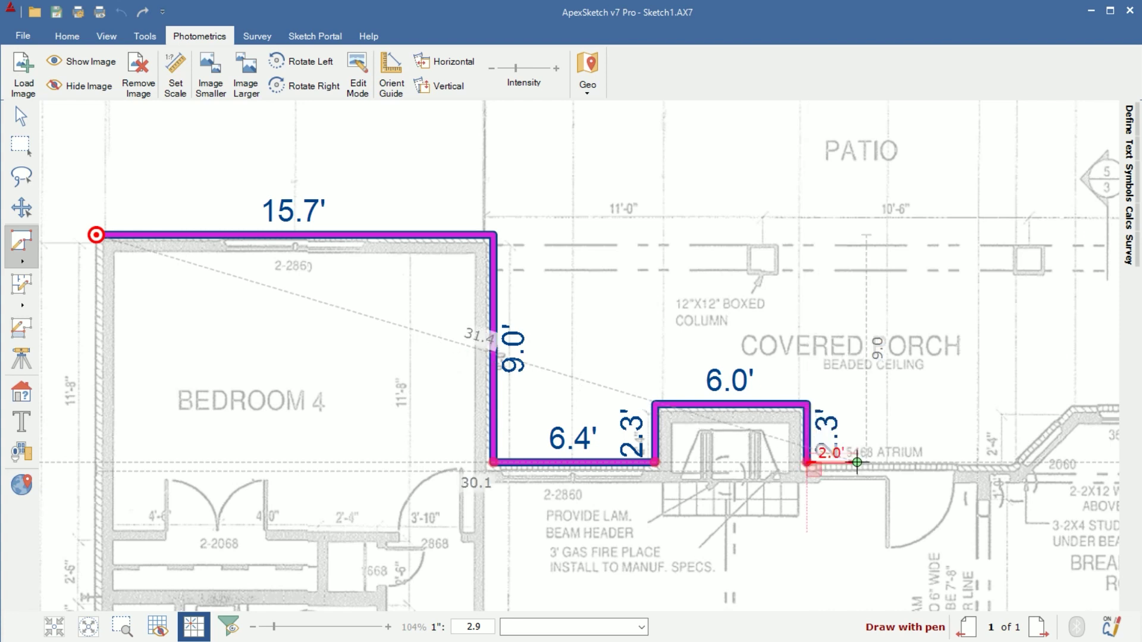
{"action": "left_click", "coordinate": [1011, 462]}
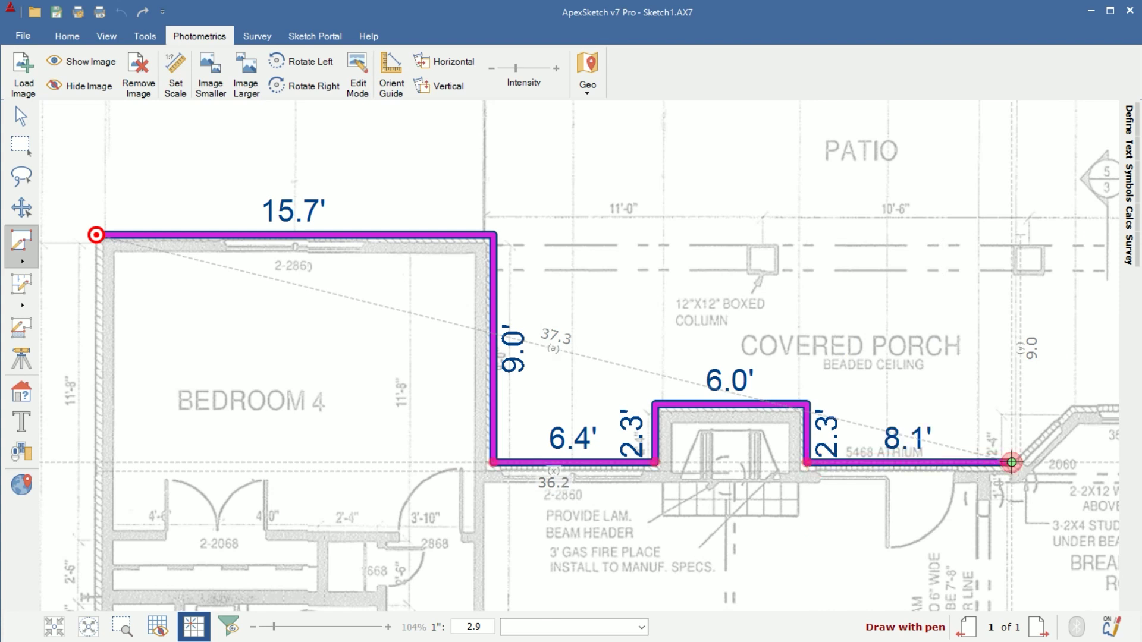
{"action": "left_click", "coordinate": [1068, 406]}
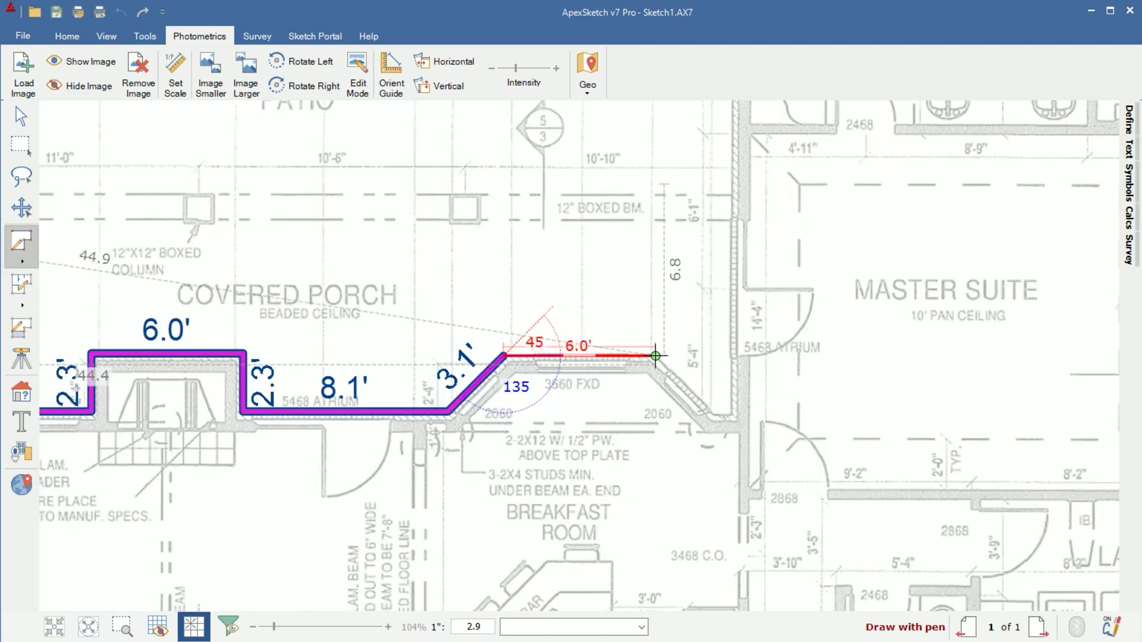
Add the breakfast bay walls: 6.0', a 3.1' diagonal and a .8' wall.
{"action": "left_click", "coordinate": [655, 356]}
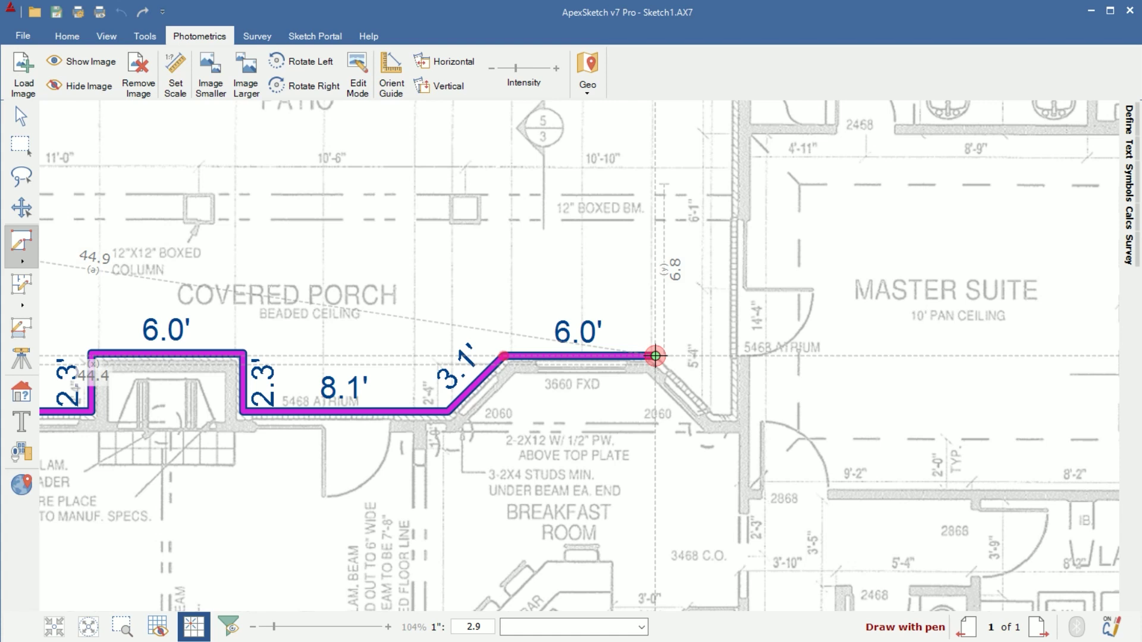
{"action": "left_click", "coordinate": [655, 356]}
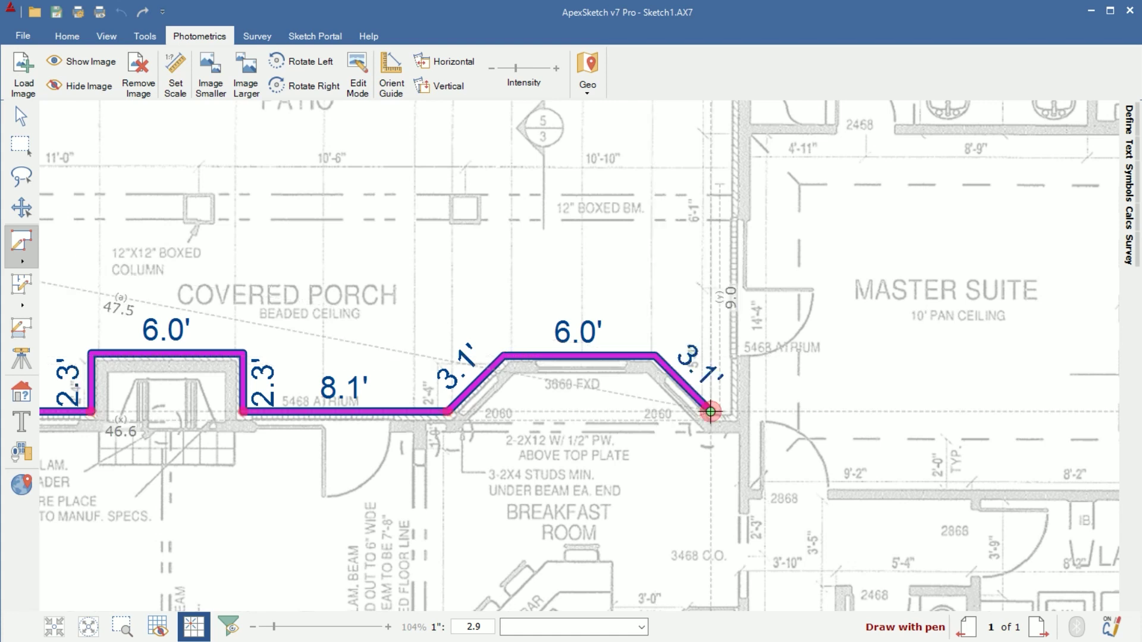
{"action": "left_click", "coordinate": [710, 412]}
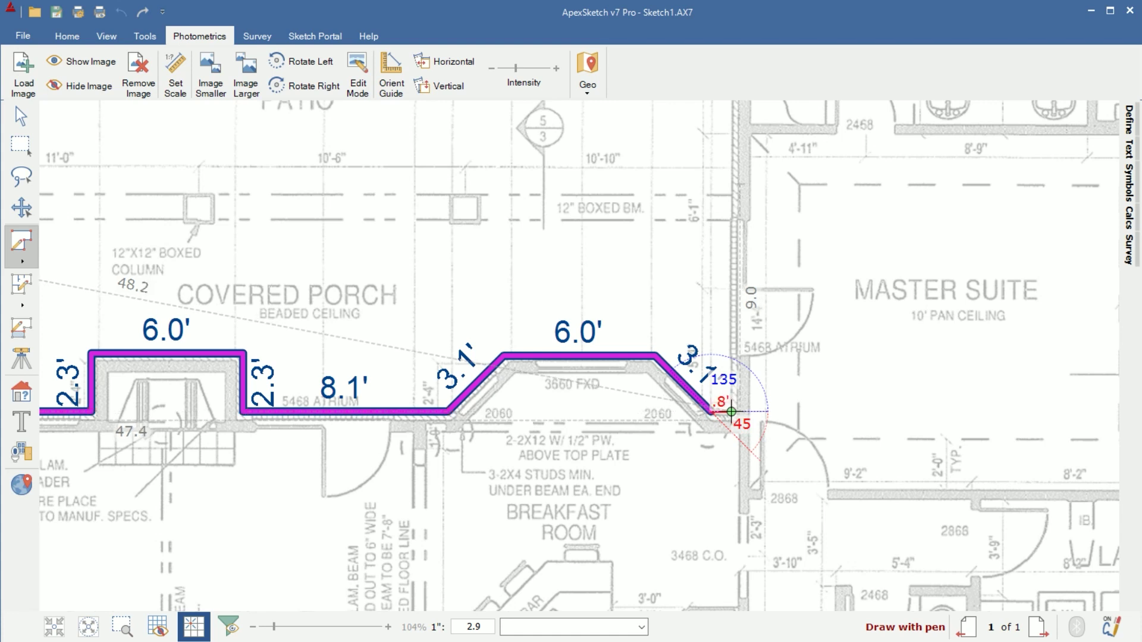
{"action": "left_click", "coordinate": [731, 411]}
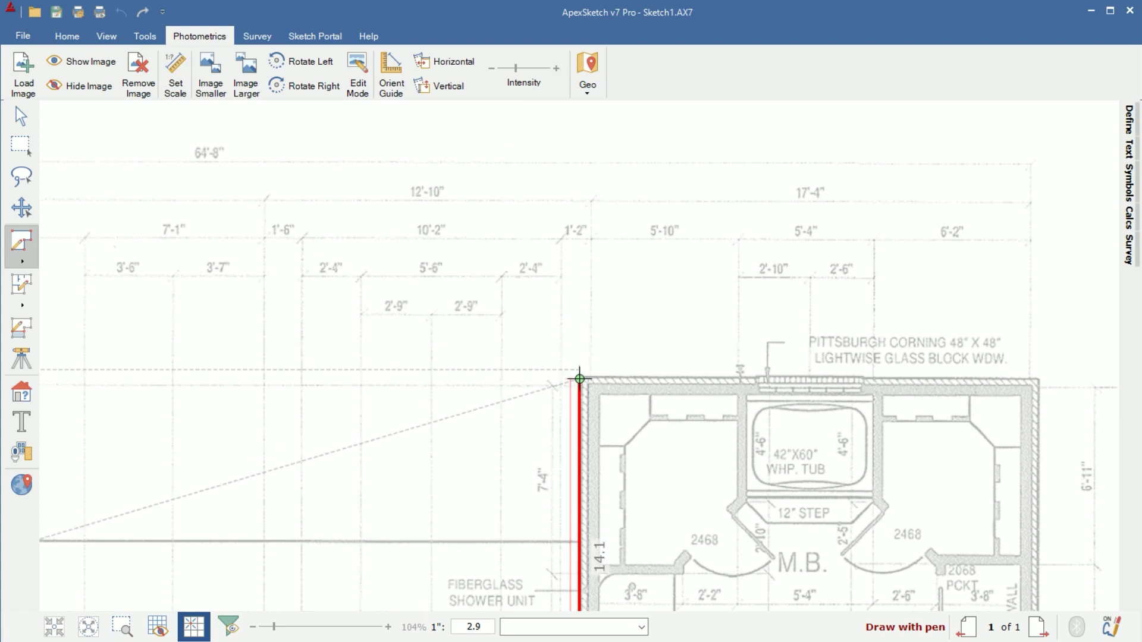
Add the 18.2' master bath wall, the right side, and the 22.0', 9.2' and 11.4' walls.
{"action": "left_click", "coordinate": [580, 376]}
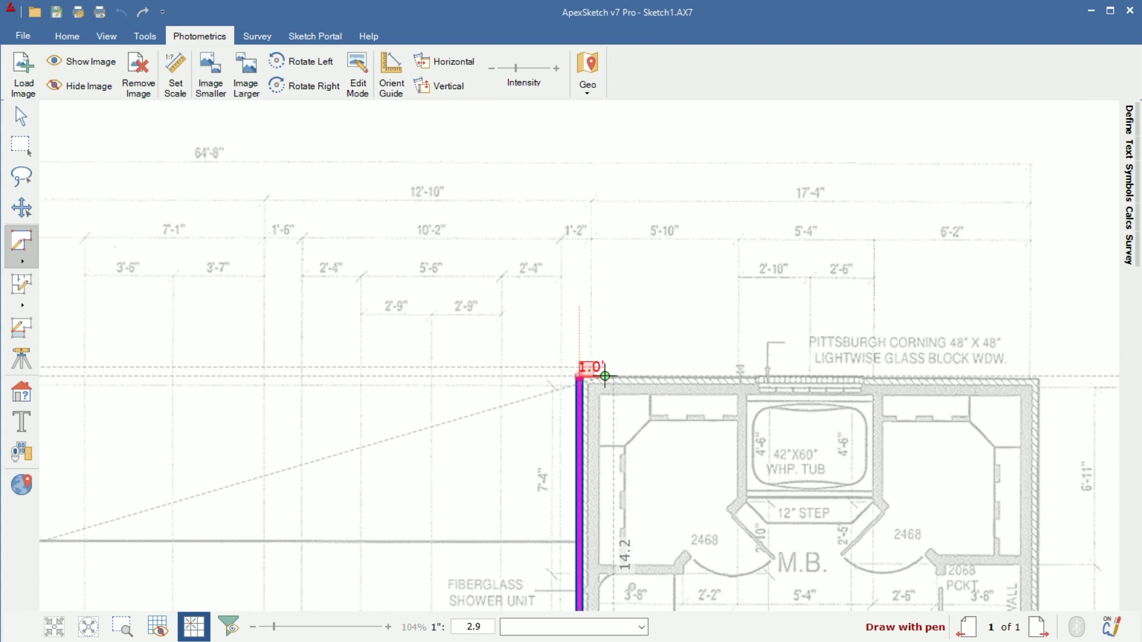
{"action": "left_click", "coordinate": [1039, 376]}
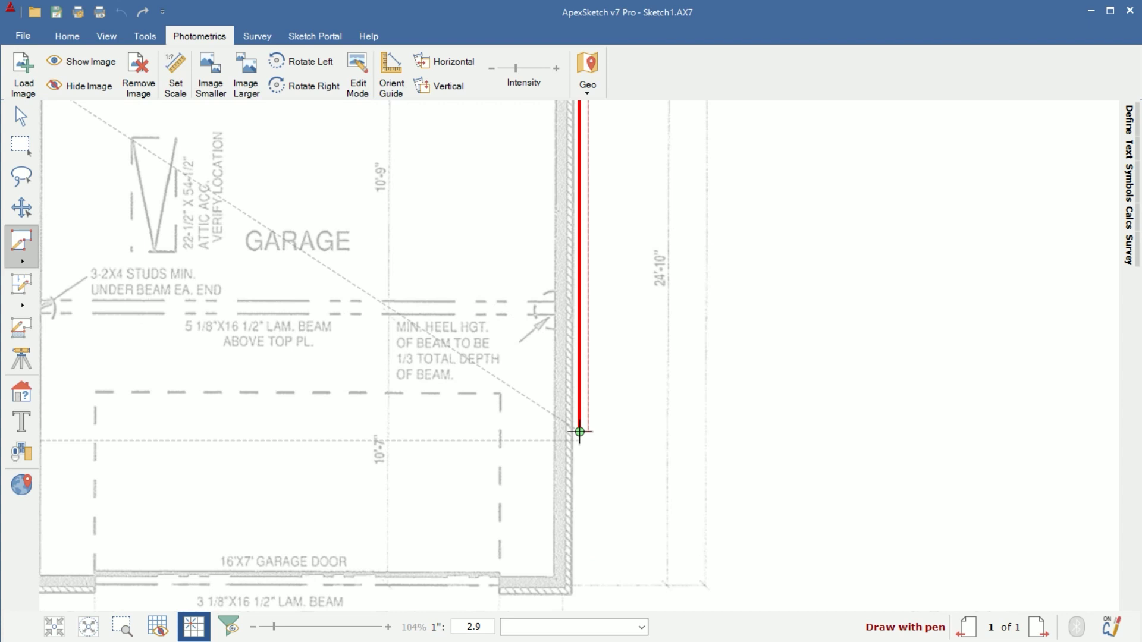
{"action": "left_click", "coordinate": [580, 594]}
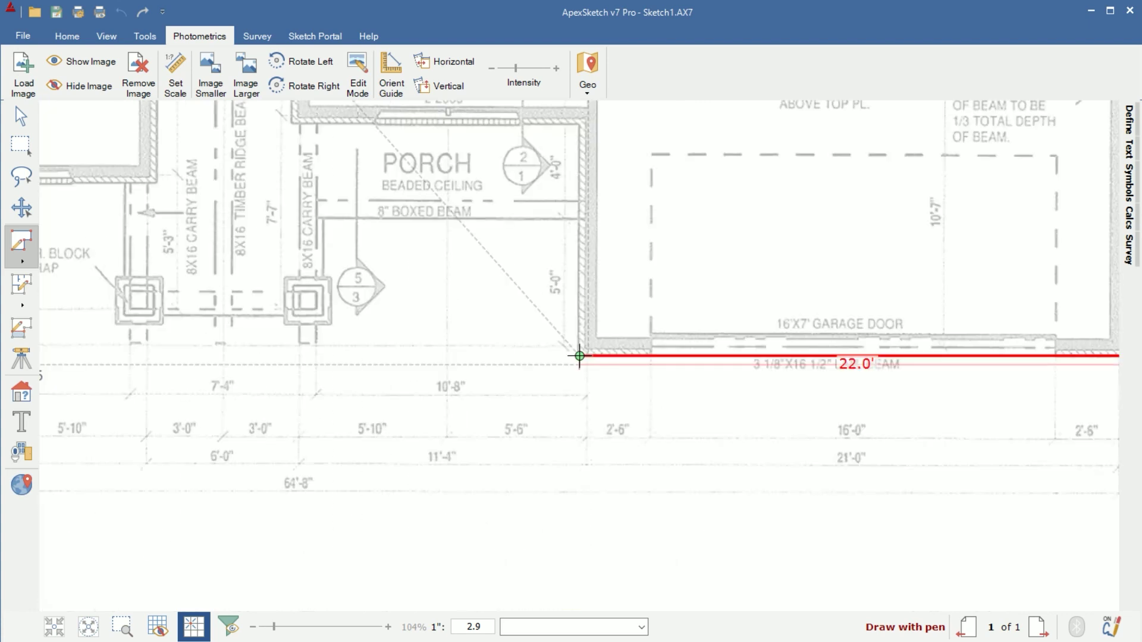
{"action": "left_click", "coordinate": [579, 356]}
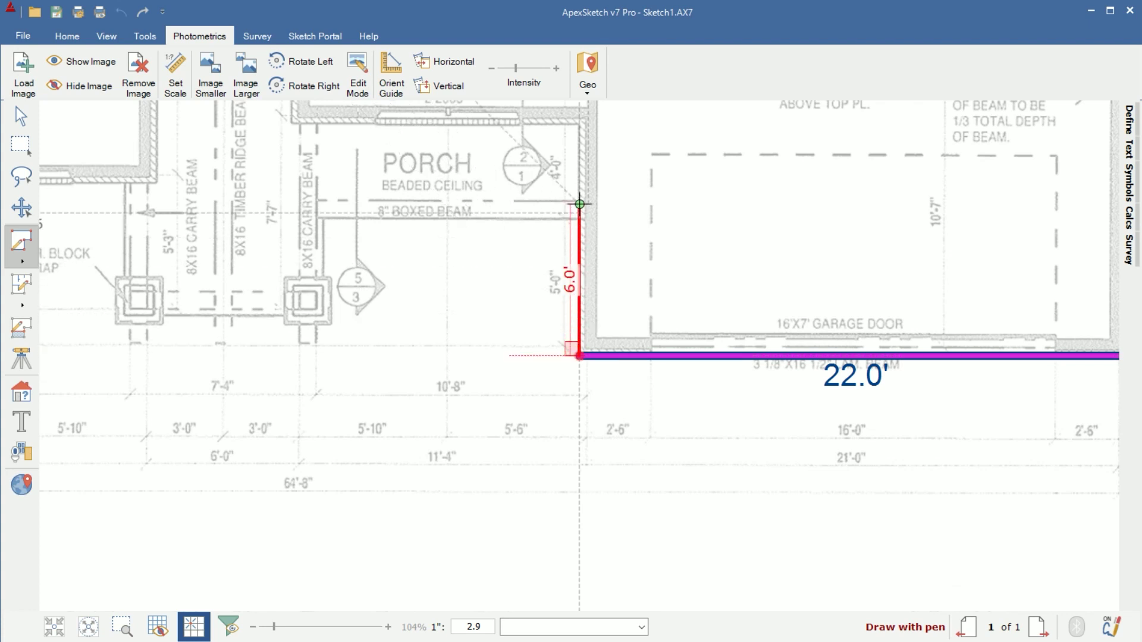
{"action": "left_click", "coordinate": [579, 123]}
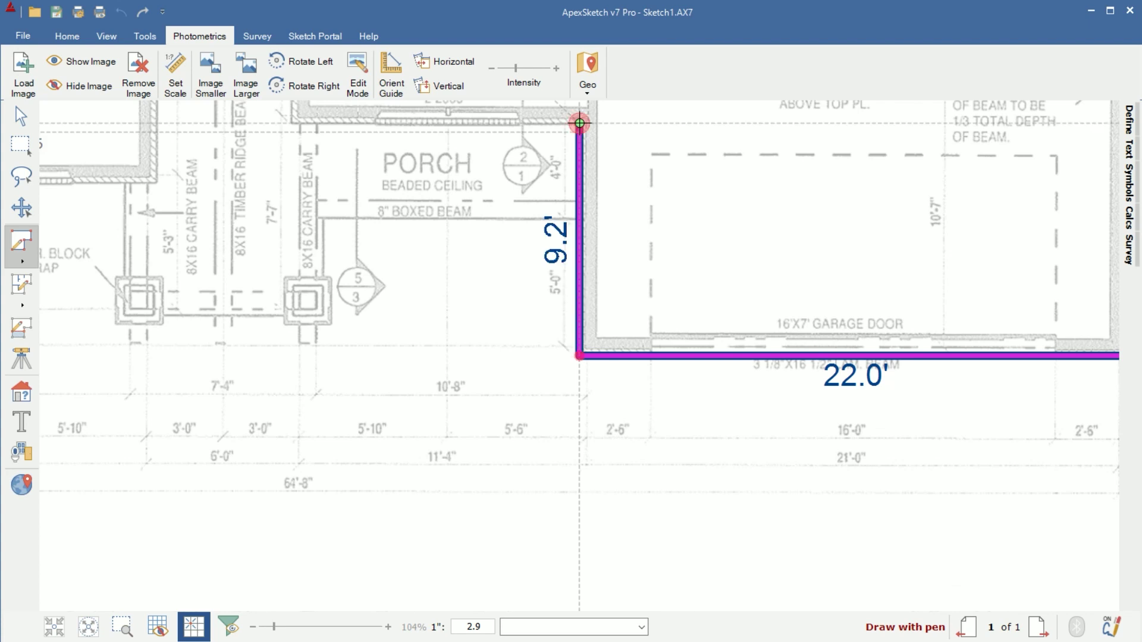
{"action": "left_click", "coordinate": [291, 123]}
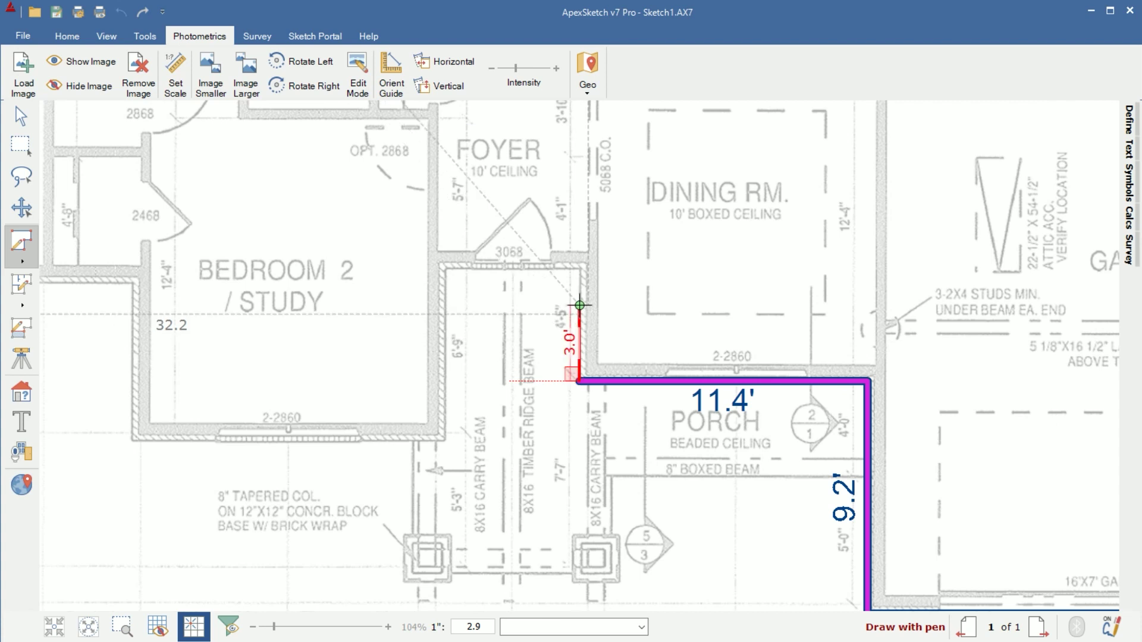
Trace the 4.4', 5.3', 6.8', 12.4' and 6.3' walls around the foyer and Bedroom 2 / Study.
{"action": "left_click", "coordinate": [580, 269]}
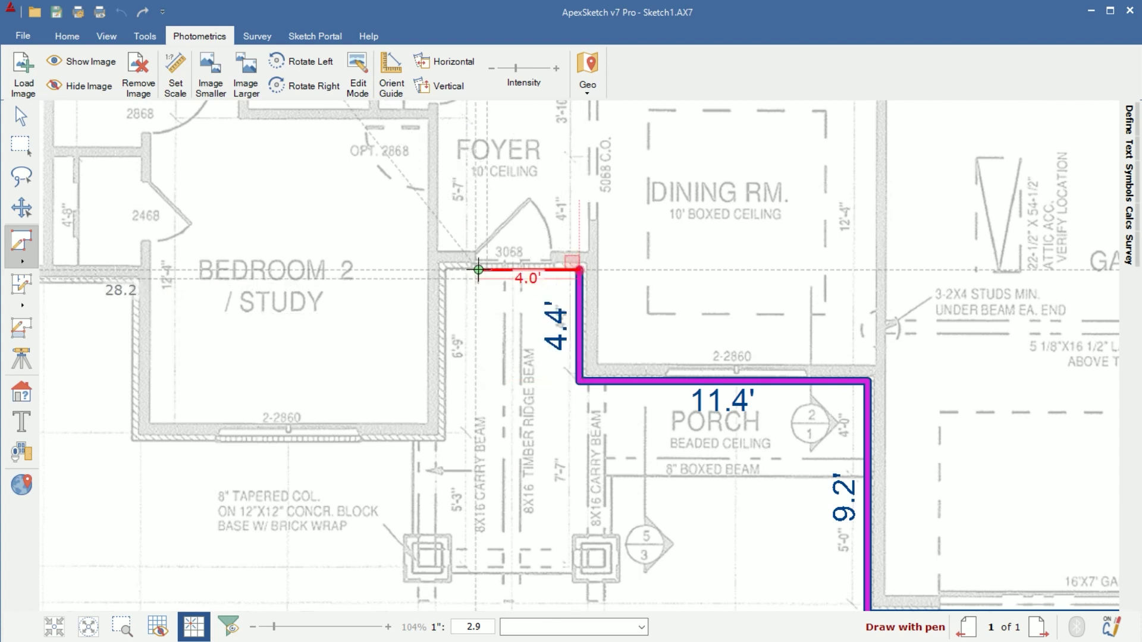
{"action": "left_click", "coordinate": [445, 270]}
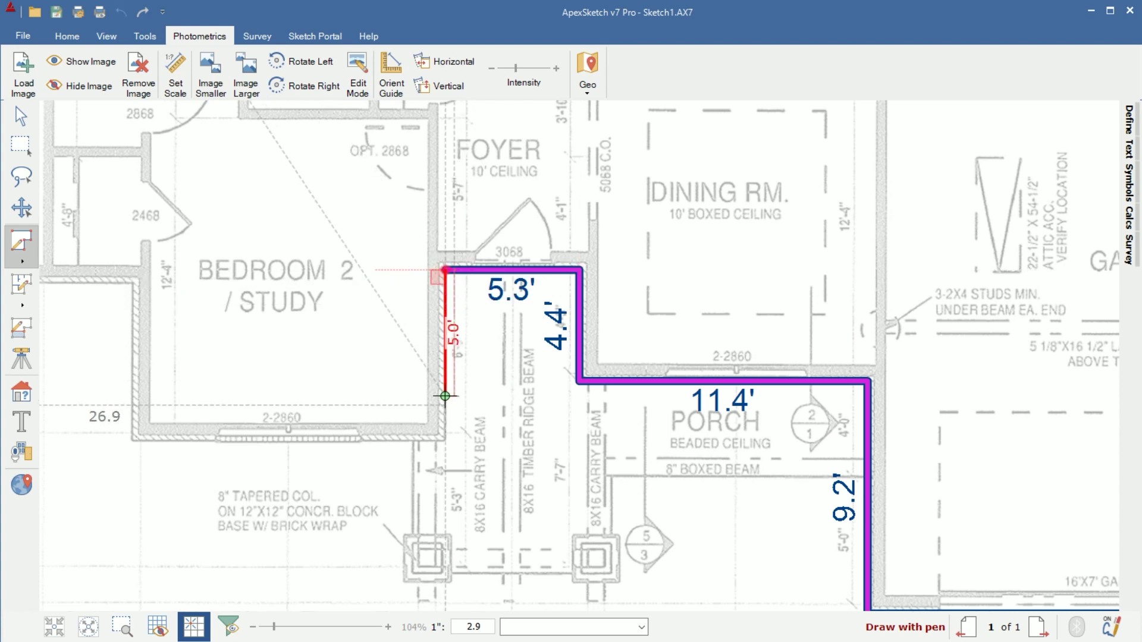
{"action": "left_click", "coordinate": [445, 442]}
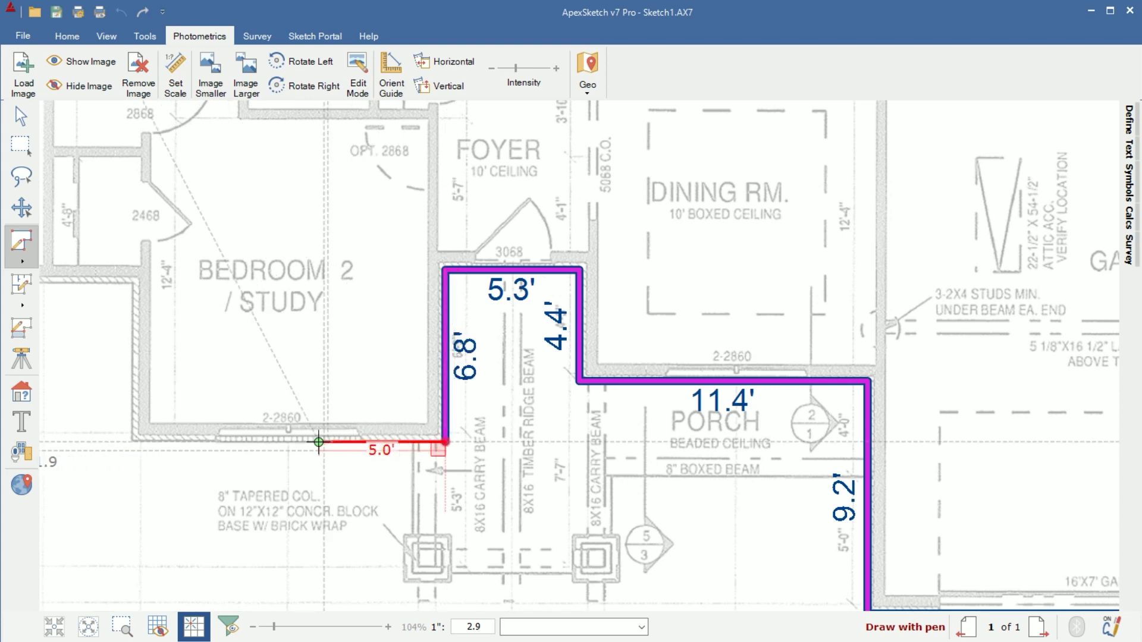
{"action": "left_click", "coordinate": [132, 442]}
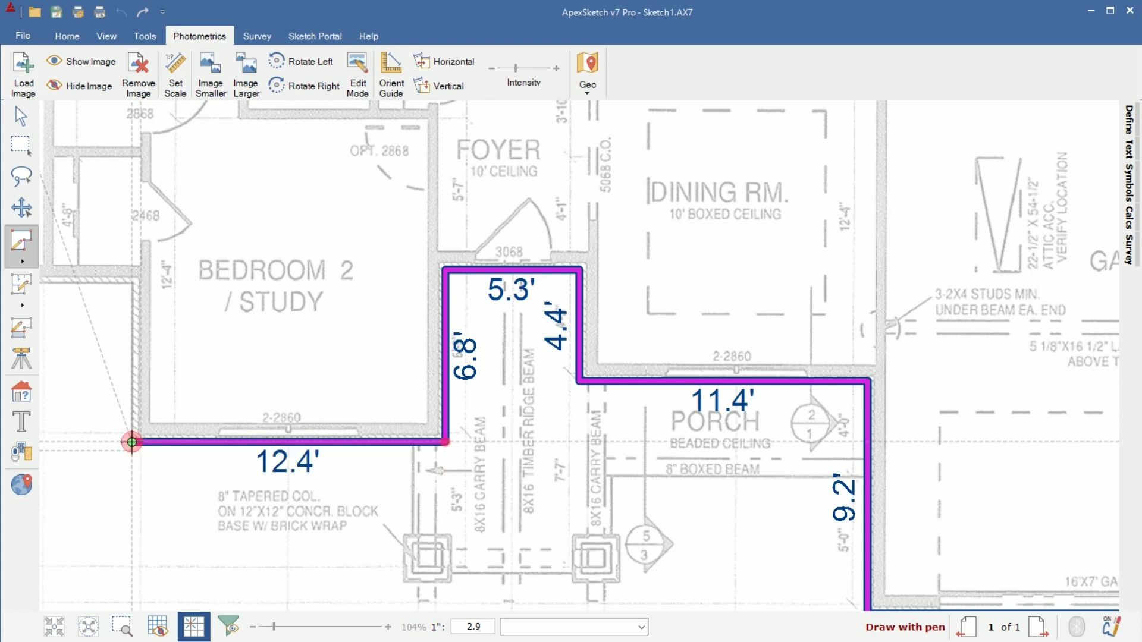
{"action": "left_click", "coordinate": [132, 282]}
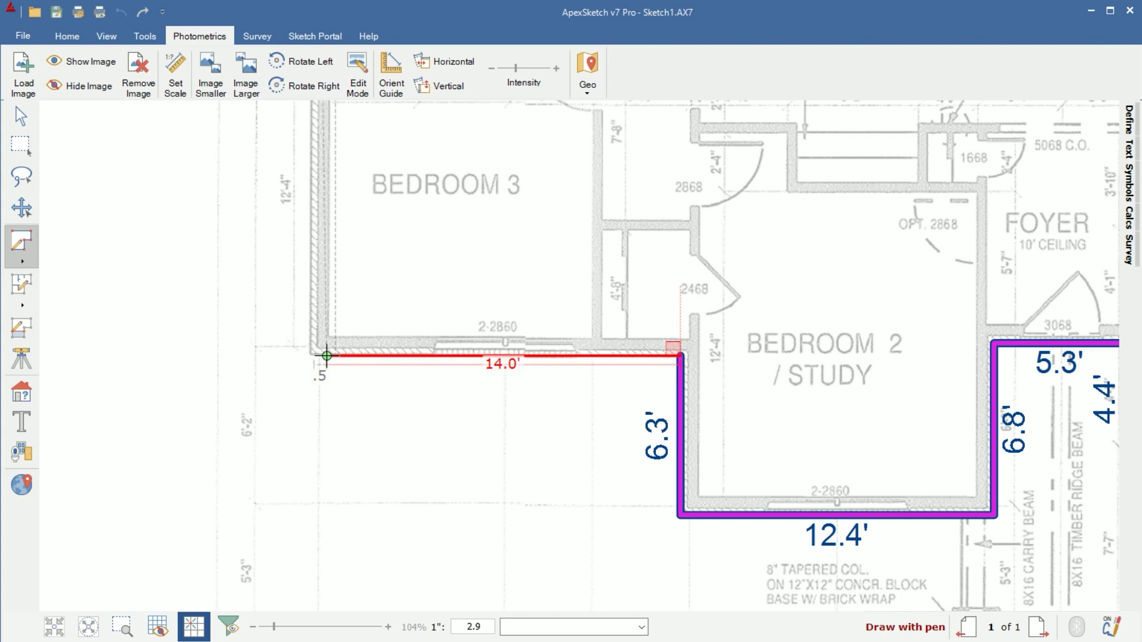
{"action": "scroll", "coordinate": [327, 355], "scroll_direction": "down", "scroll_amount": 5}
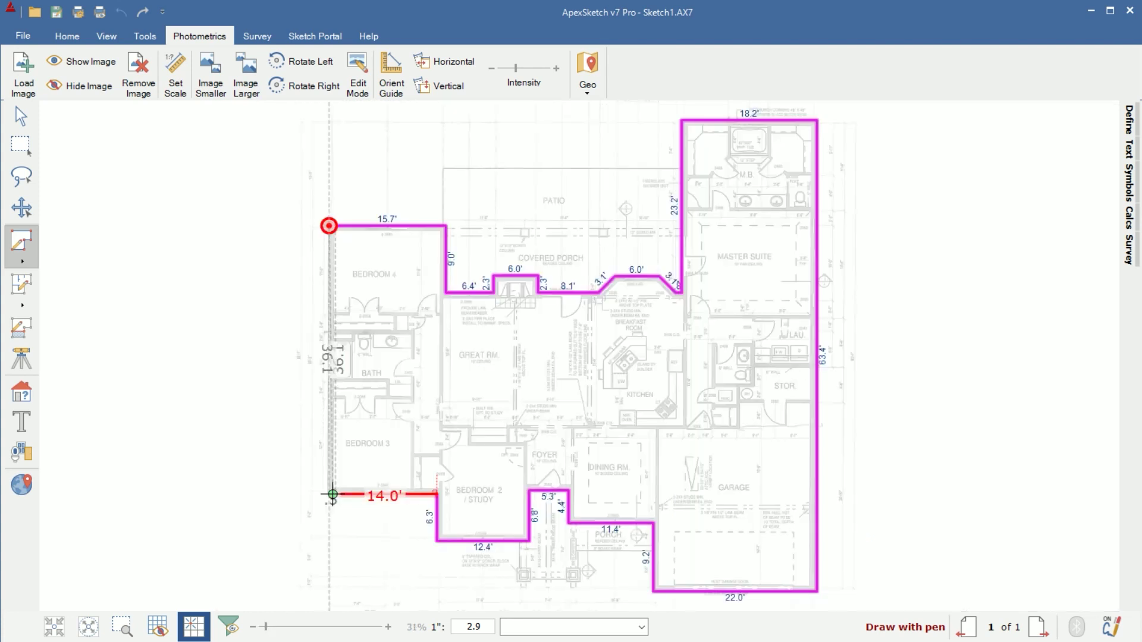
Add the 14.5' wall at Bedroom 3, then close the outline with the 36.1' wall at the start point.
{"action": "left_click", "coordinate": [437, 494]}
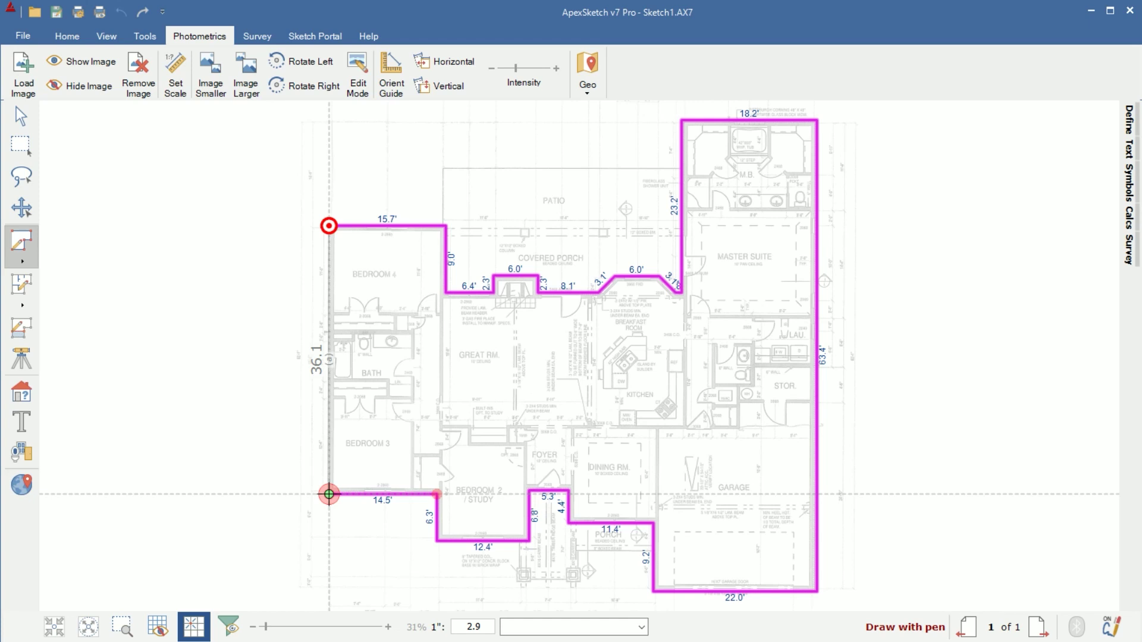
{"action": "left_click", "coordinate": [329, 494]}
{"action": "left_click", "coordinate": [329, 225]}
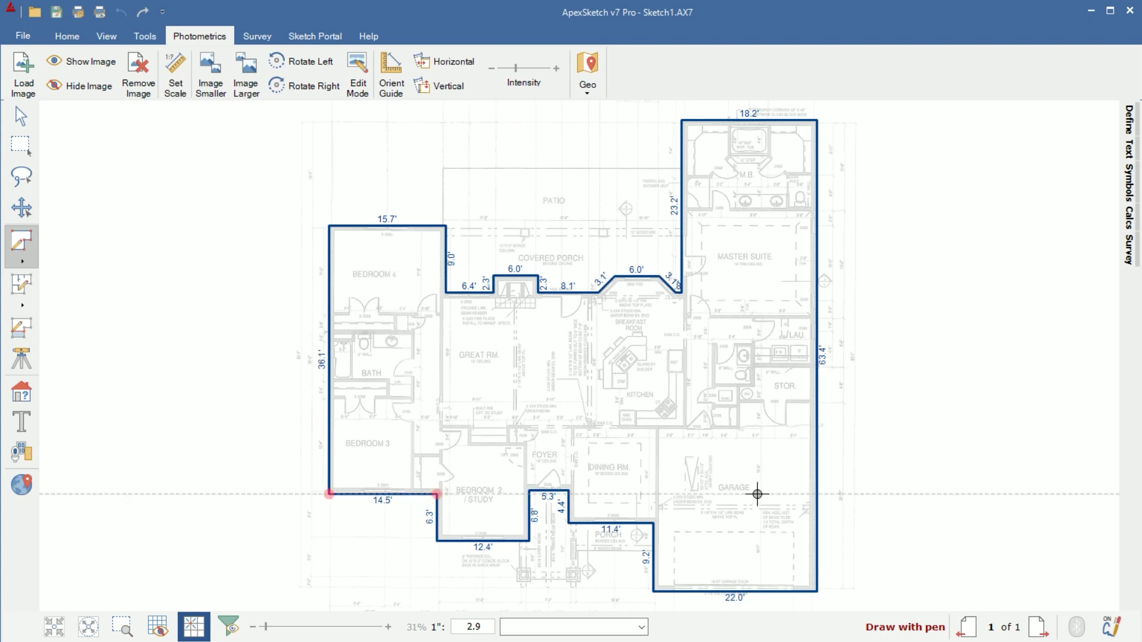
Draw the 12.7', 11.6', 5.6', 2.6' and 8.4' garage dividing line from the porch corner to the right wall.
{"action": "scroll", "coordinate": [653, 524], "scroll_direction": "up", "scroll_amount": 3}
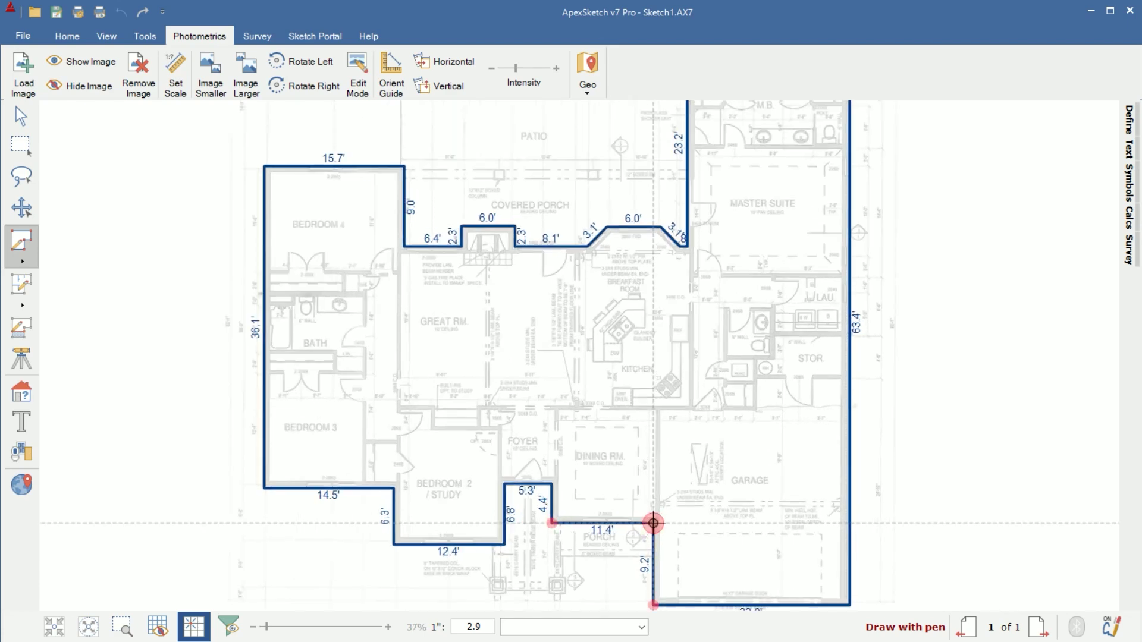
{"action": "scroll", "coordinate": [654, 524], "scroll_direction": "up", "scroll_amount": 2}
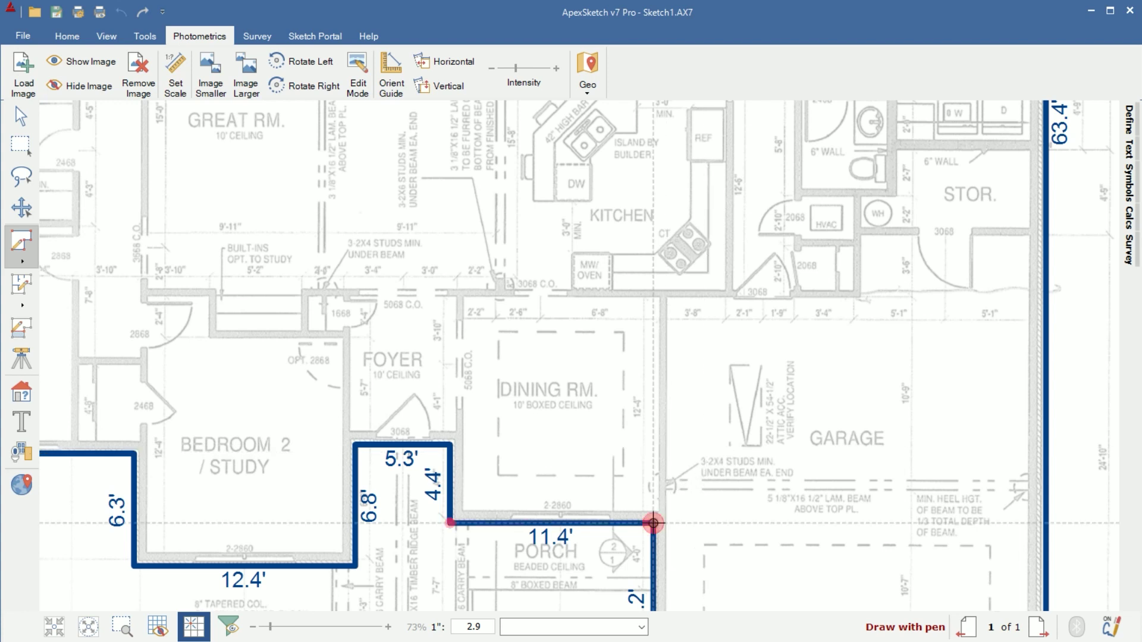
{"action": "mouse_move", "coordinate": [653, 523]}
{"action": "left_mouse_down"}
{"action": "mouse_move", "coordinate": [653, 291]}
{"action": "mouse_move", "coordinate": [867, 296]}
{"action": "mouse_move", "coordinate": [860, 189]}
{"action": "mouse_move", "coordinate": [896, 197]}
{"action": "mouse_move", "coordinate": [895, 150]}
{"action": "left_mouse_up"}
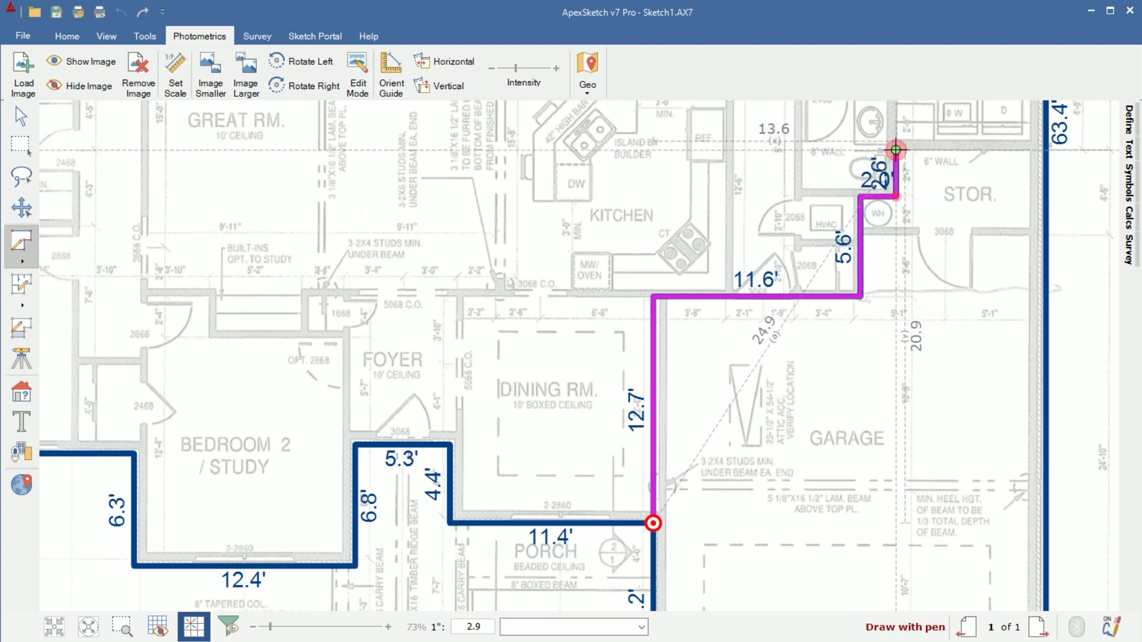
{"action": "left_click_drag", "start_coordinate": [896, 150], "coordinate": [1046, 149]}
{"action": "left_click", "coordinate": [1046, 150]}
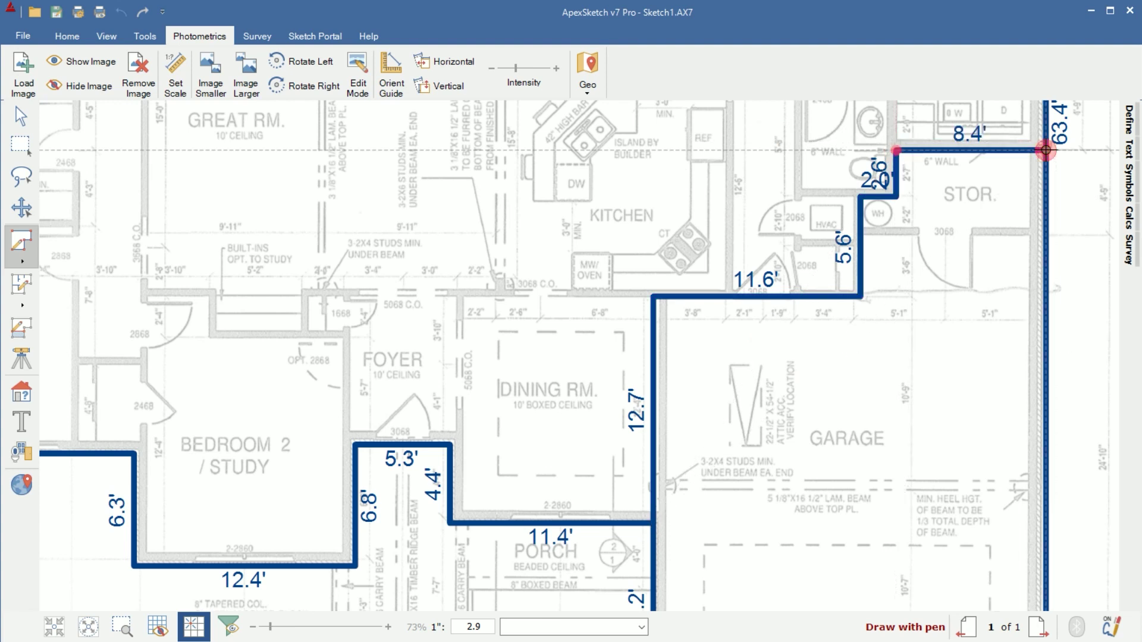
{"action": "left_click", "coordinate": [87, 632]}
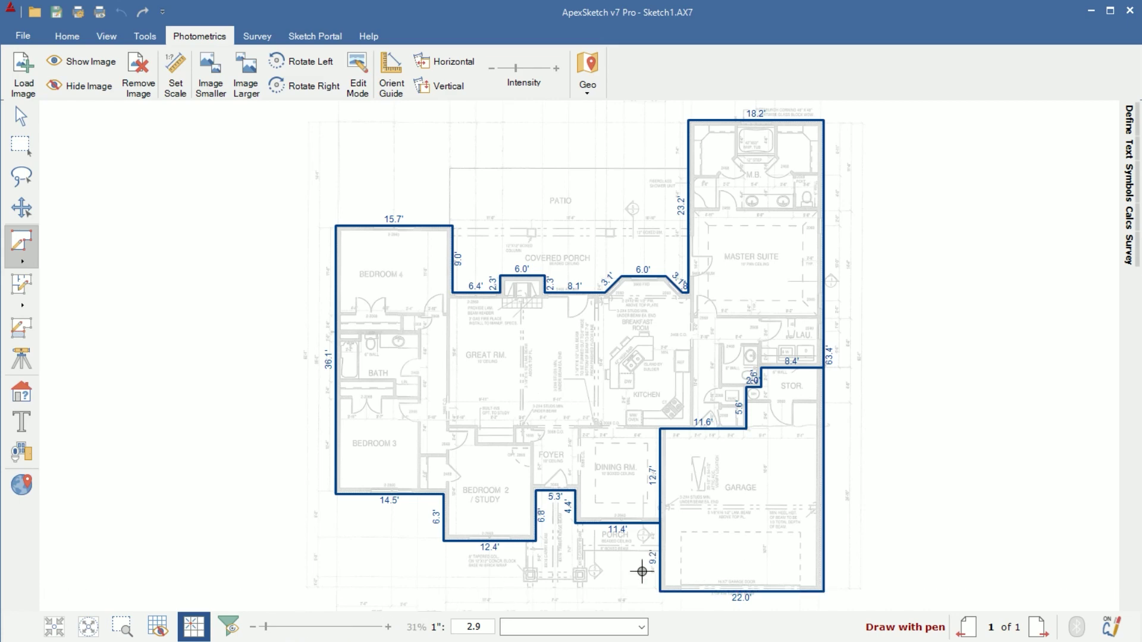
Outline the porch from the 9.2' wall with 10.1', 3.8', 7.9' and 5.2' walls to the 12.4' wall.
{"action": "scroll", "coordinate": [597, 591], "scroll_direction": "up", "scroll_amount": 3}
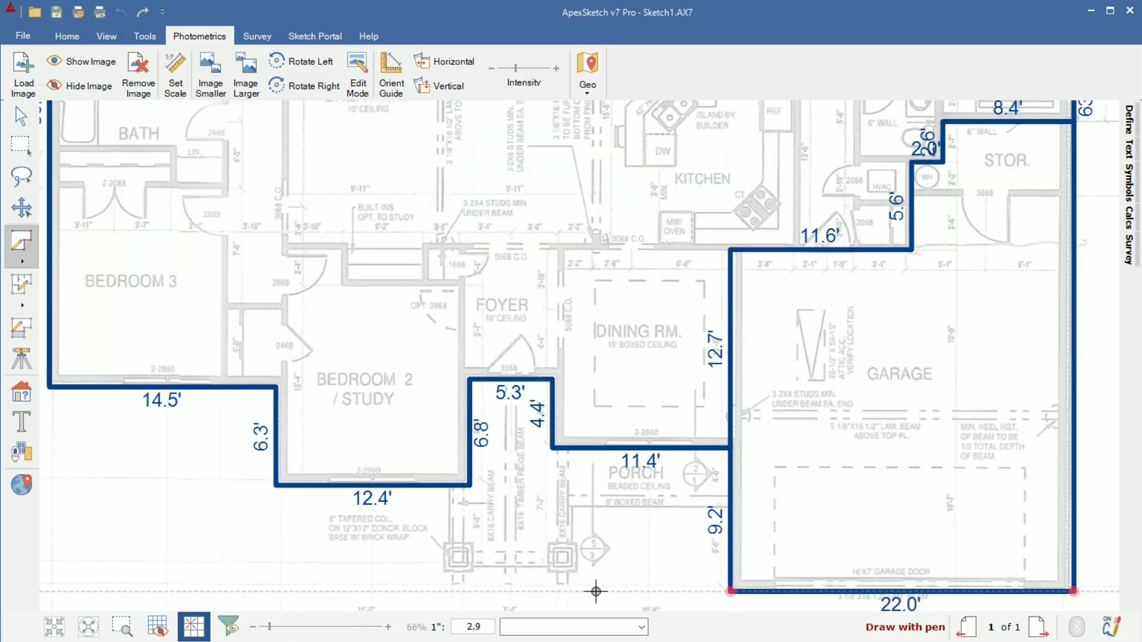
{"action": "scroll", "coordinate": [596, 591], "scroll_direction": "up", "scroll_amount": 1}
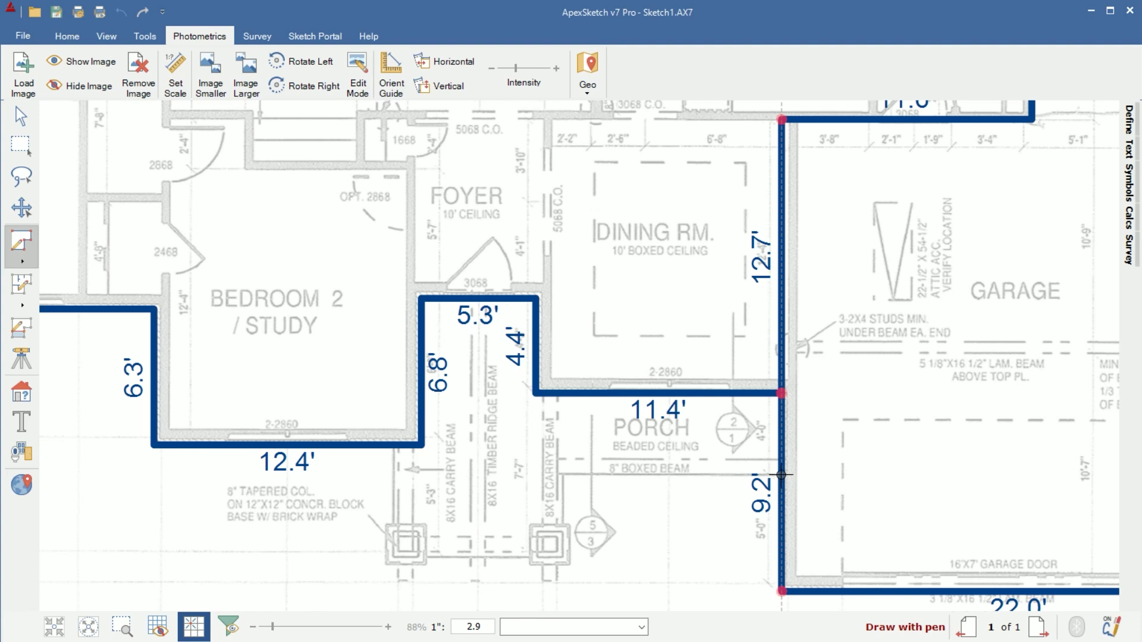
{"action": "left_click", "coordinate": [781, 475]}
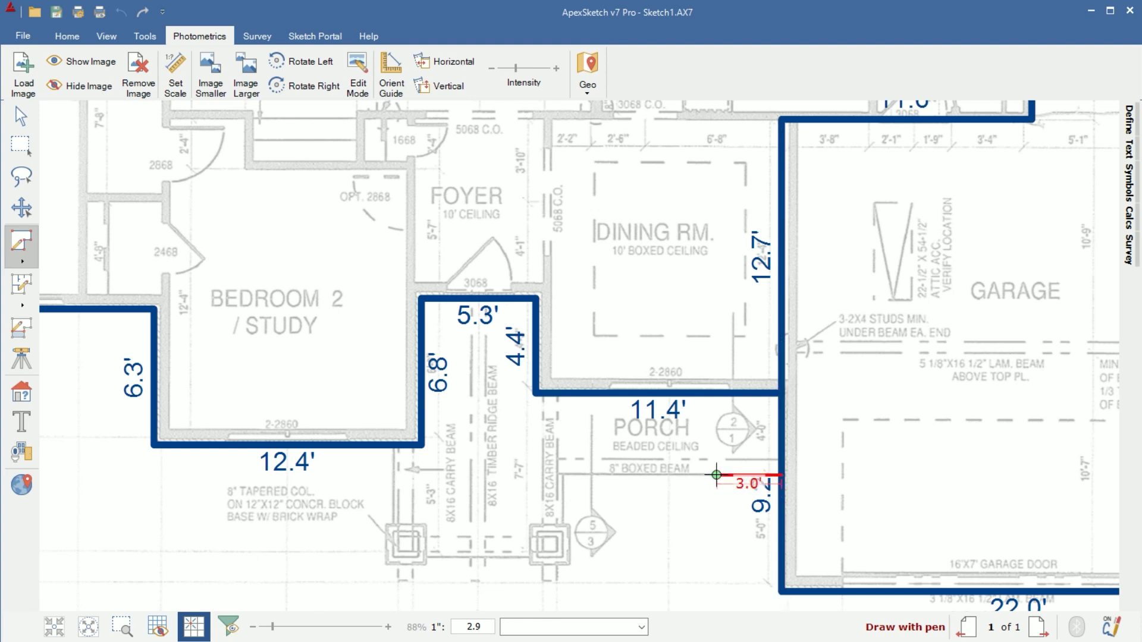
{"action": "left_click", "coordinate": [564, 475]}
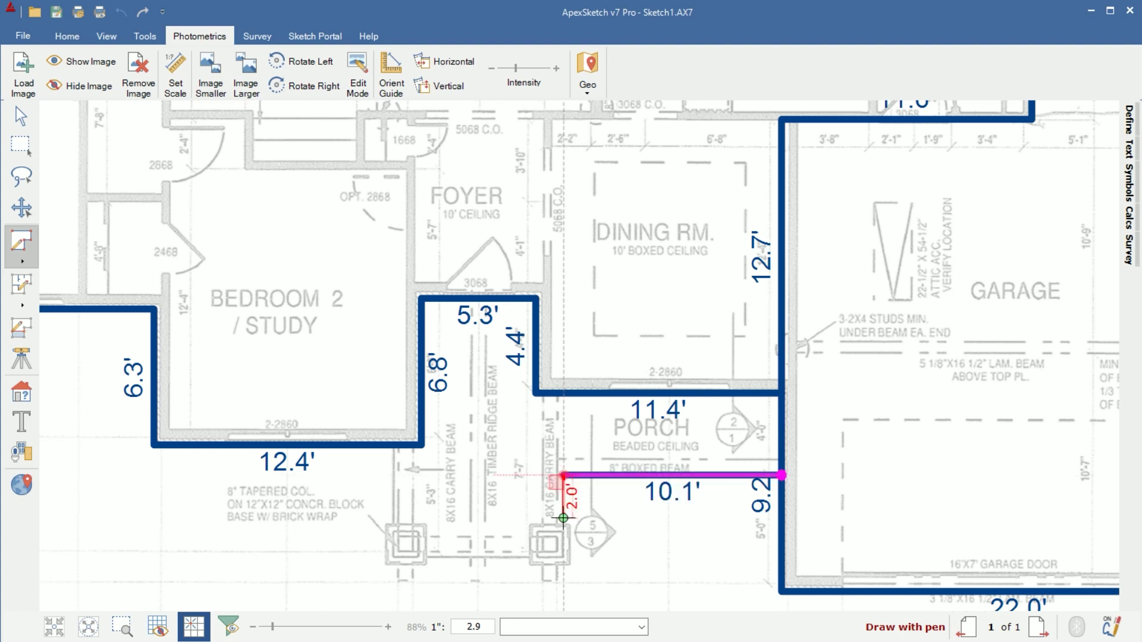
{"action": "left_click", "coordinate": [564, 557]}
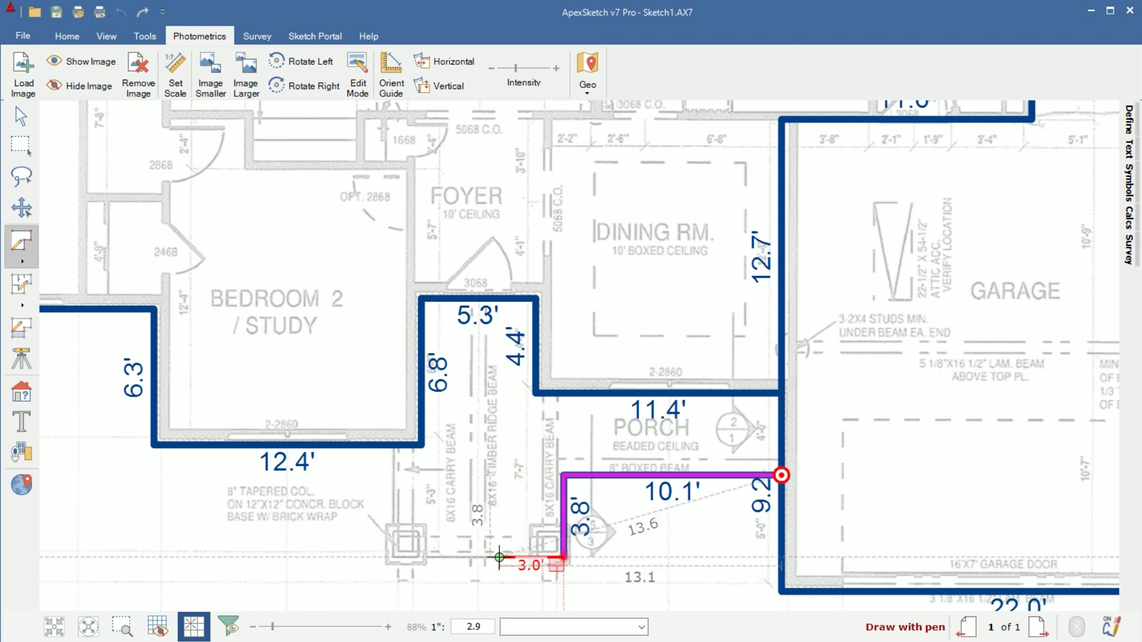
{"action": "left_click", "coordinate": [392, 557]}
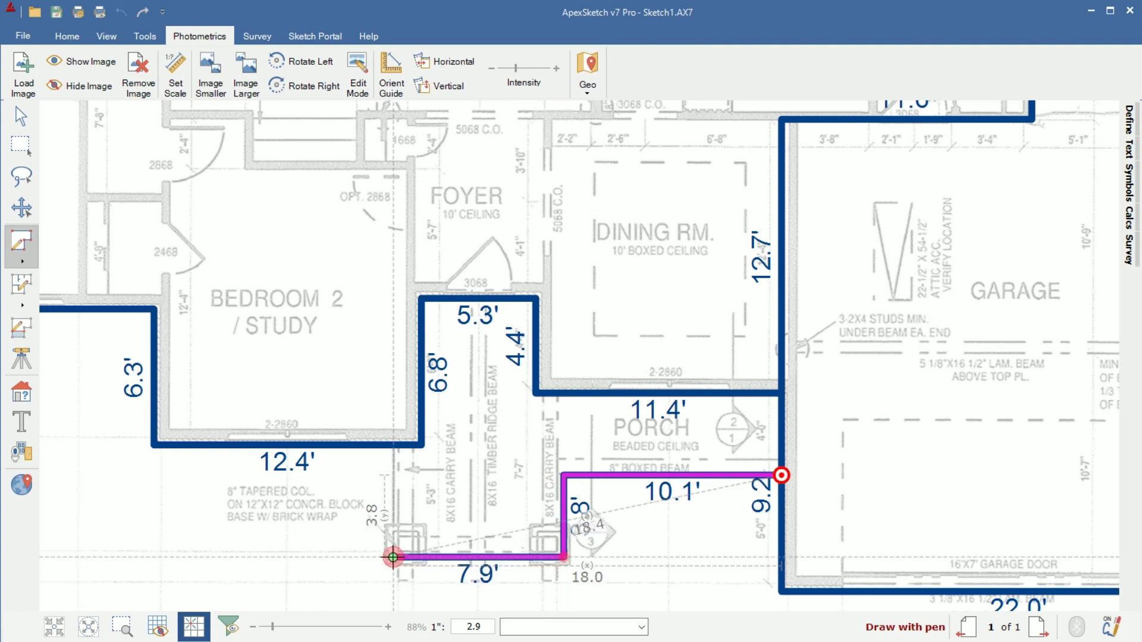
{"action": "left_click", "coordinate": [393, 444]}
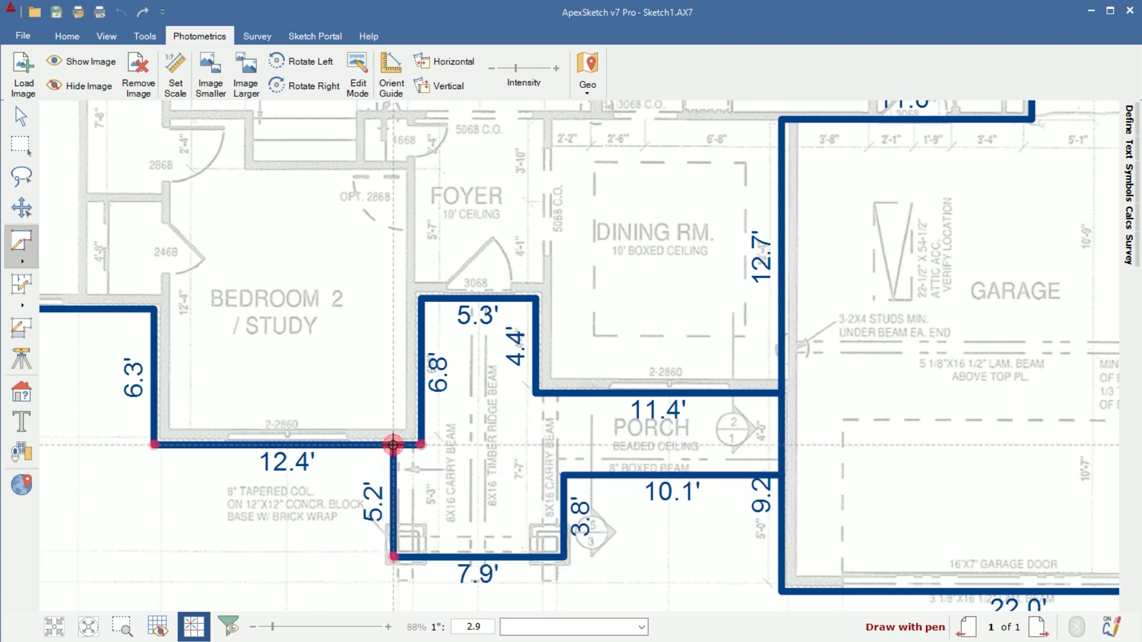
{"action": "left_click", "coordinate": [88, 626]}
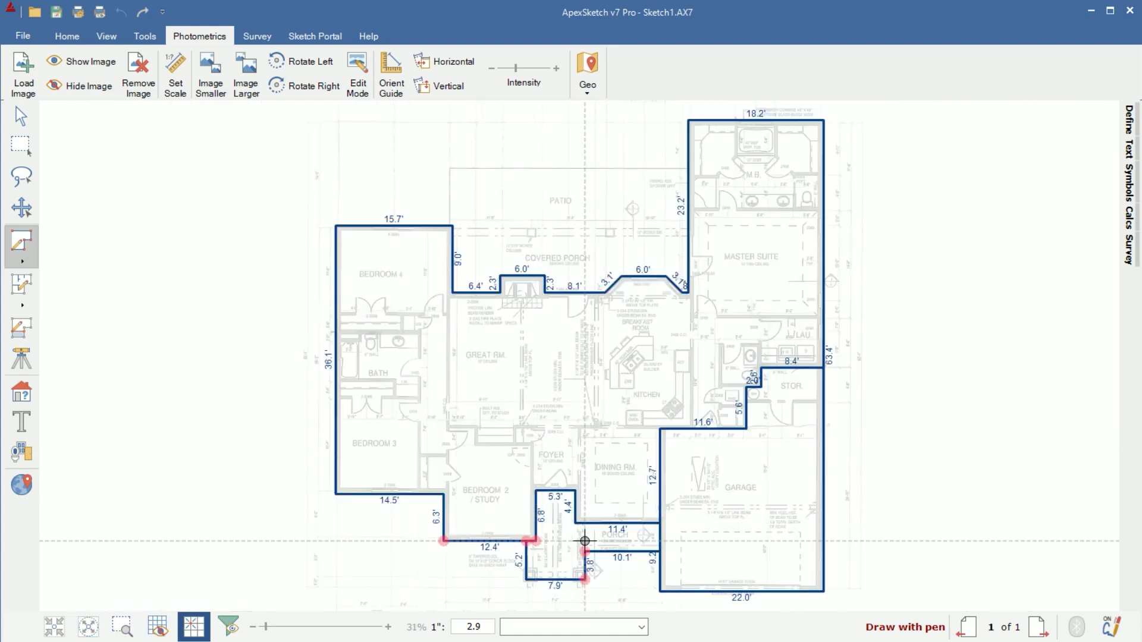
Draw a 31.7' wall from the 15.7' wall's corner across to the 23.2' wall.
{"action": "scroll", "coordinate": [574, 249], "scroll_direction": "up", "scroll_amount": 5}
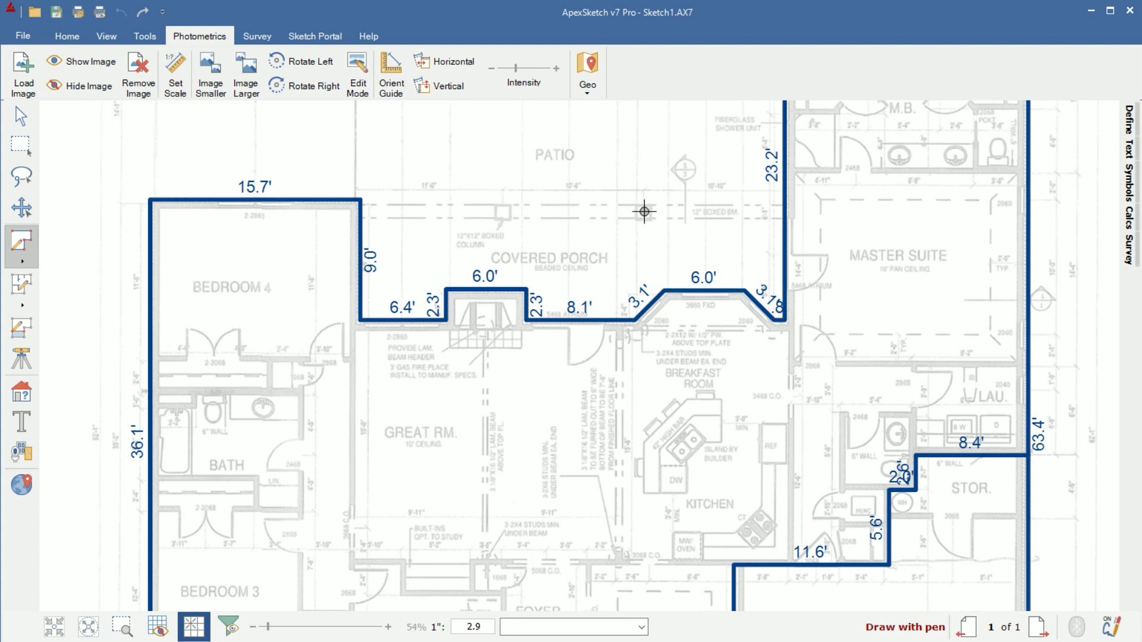
{"action": "left_click", "coordinate": [359, 199]}
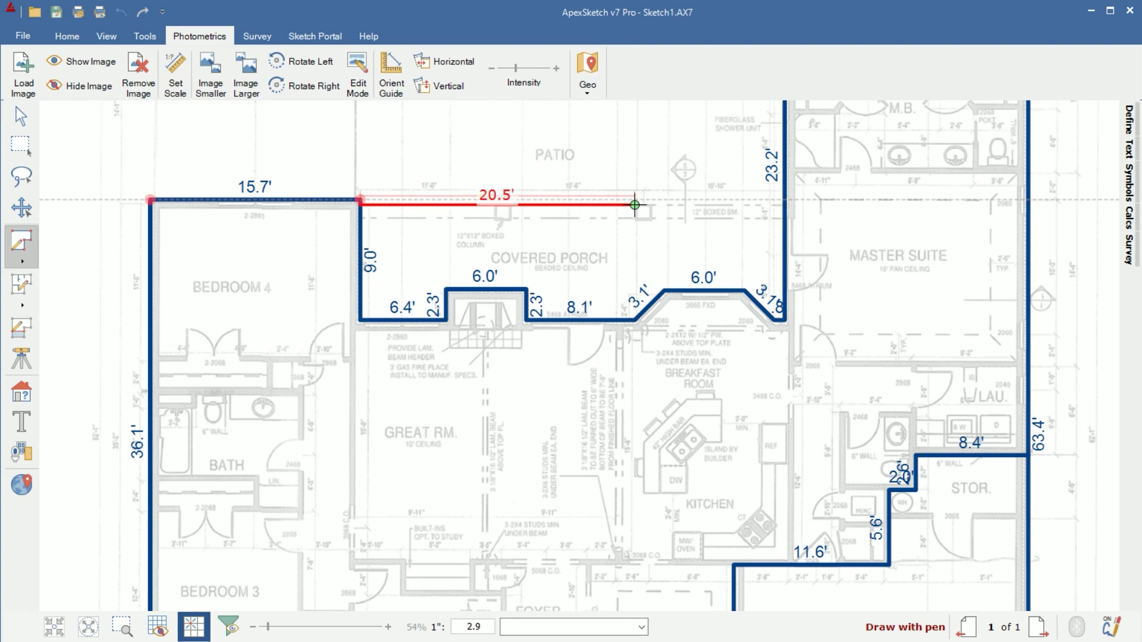
{"action": "left_click", "coordinate": [785, 204]}
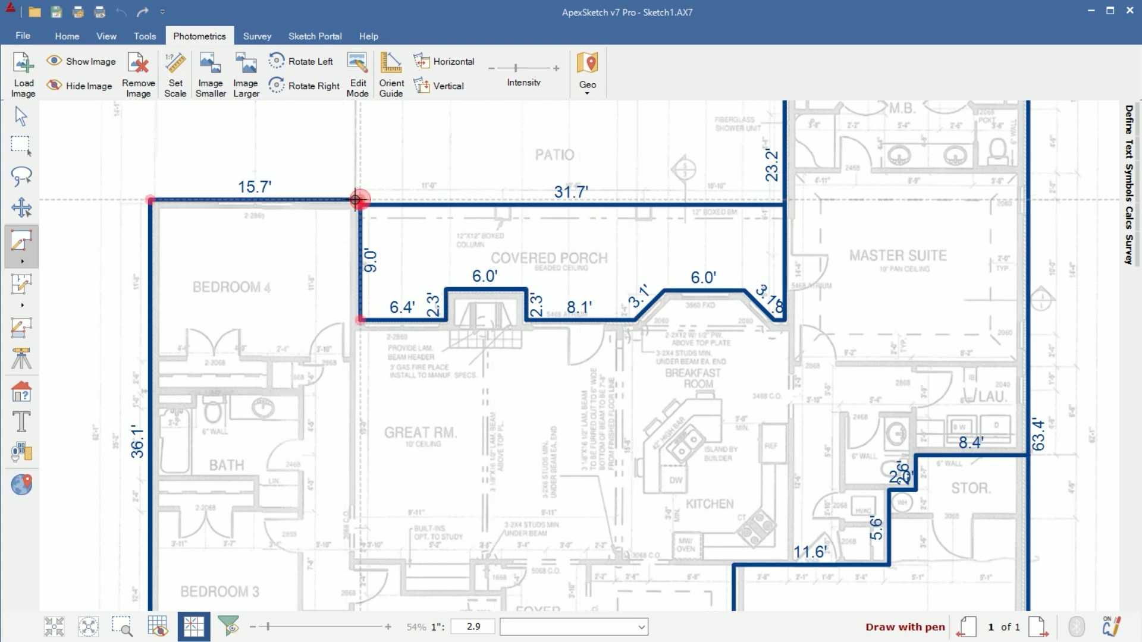
Outline the patio with a 7.7' side wall and a 32.1' wall to the master suite.
{"action": "left_click", "coordinate": [355, 200]}
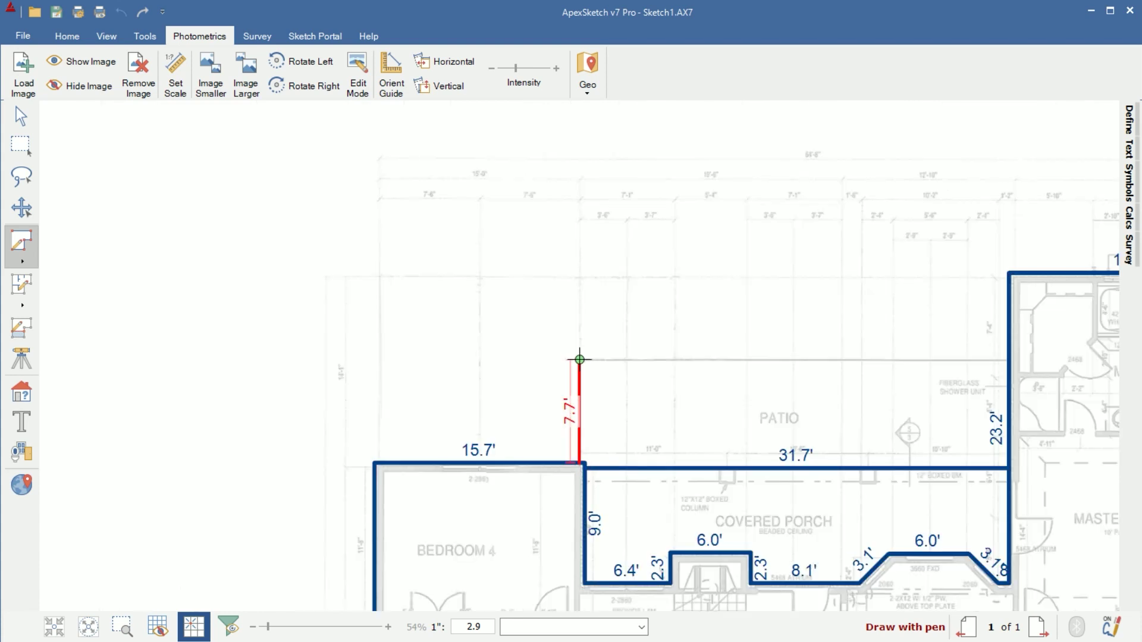
{"action": "left_click", "coordinate": [579, 359]}
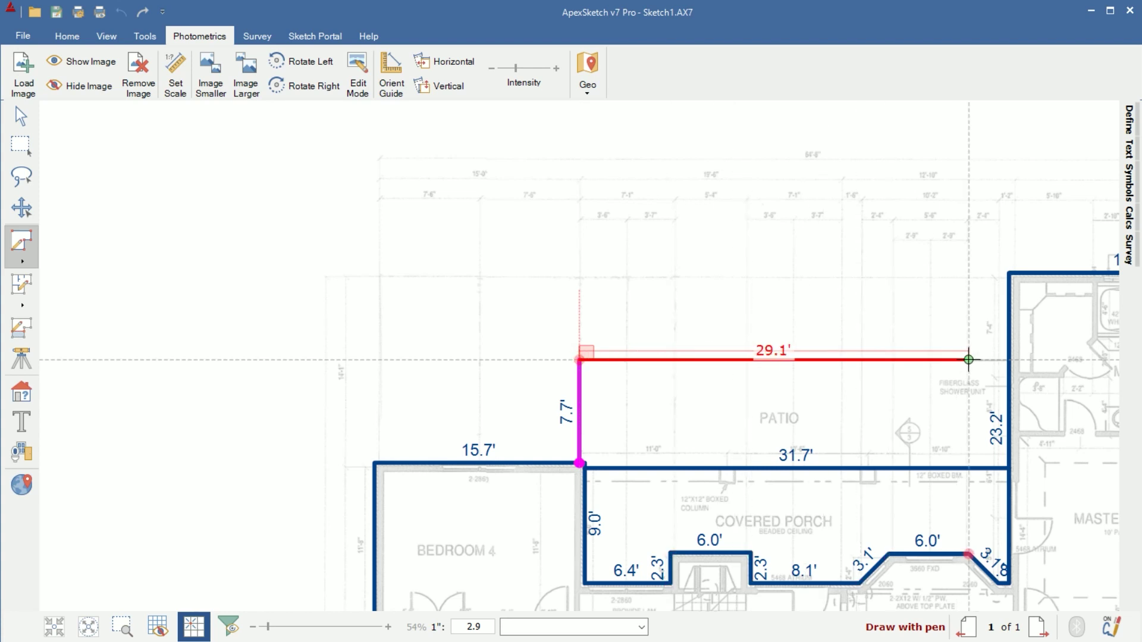
{"action": "left_click", "coordinate": [1009, 359]}
{"action": "left_click", "coordinate": [1008, 359]}
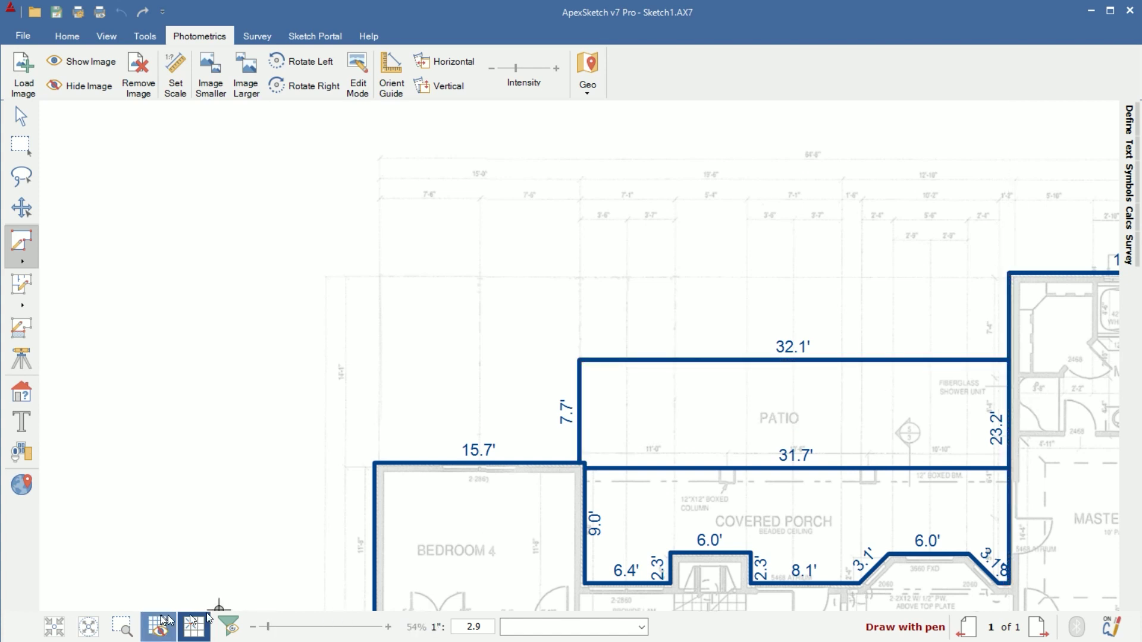
{"action": "left_click", "coordinate": [89, 628]}
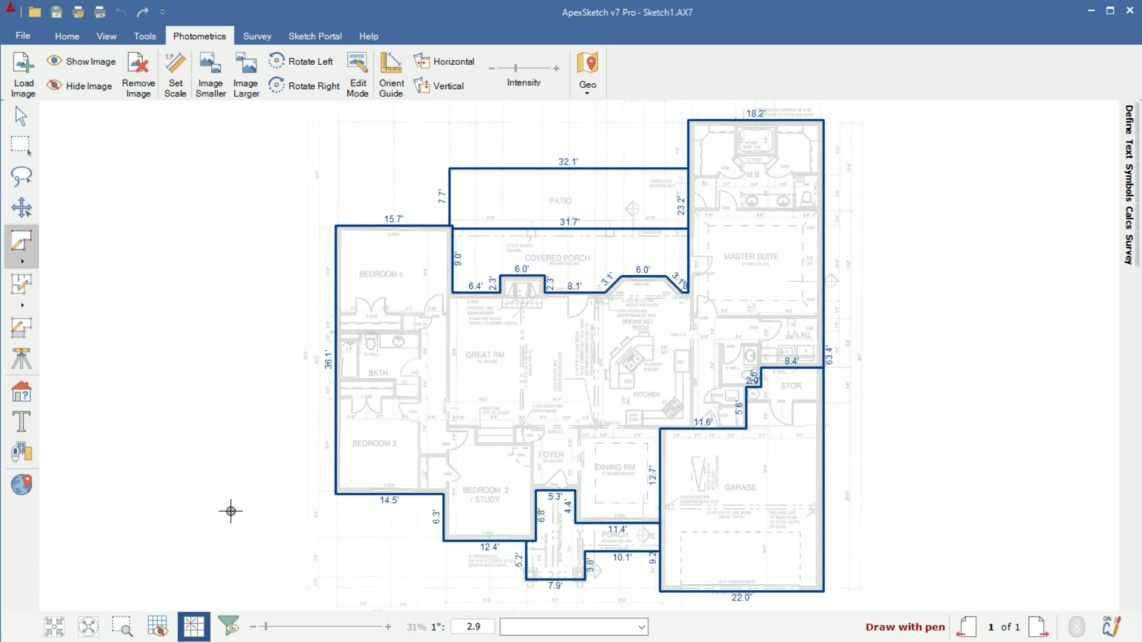
Define the main house region as GLA1 - First Floor, labelled 2219.4 sq ft.
{"action": "left_click", "coordinate": [23, 395]}
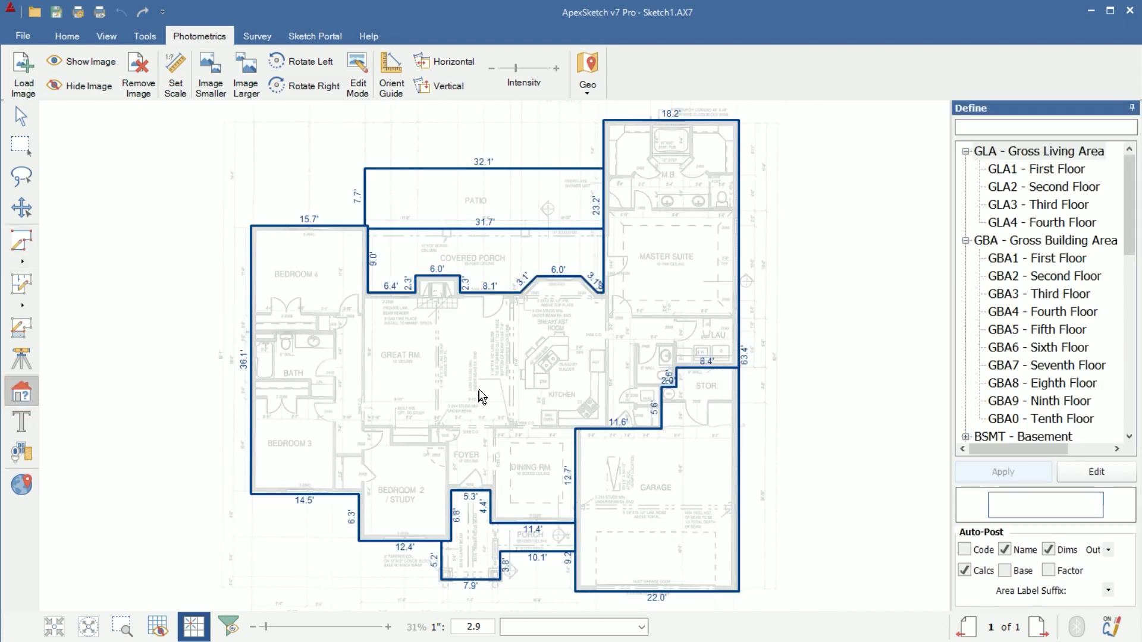
{"action": "left_click", "coordinate": [480, 388]}
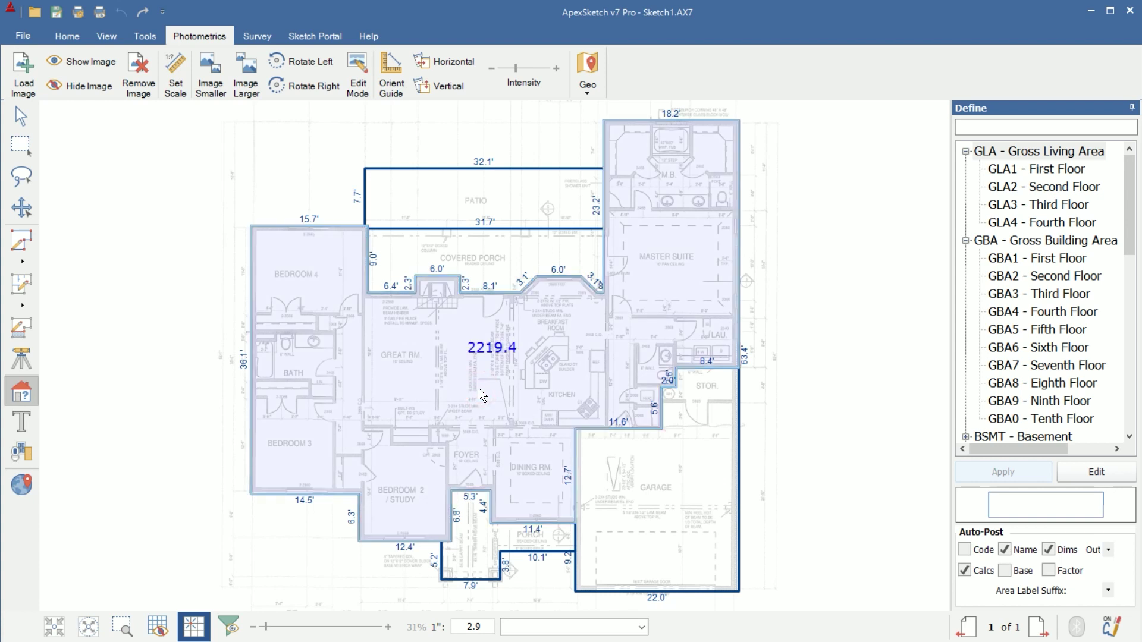
{"action": "left_click", "coordinate": [1008, 169]}
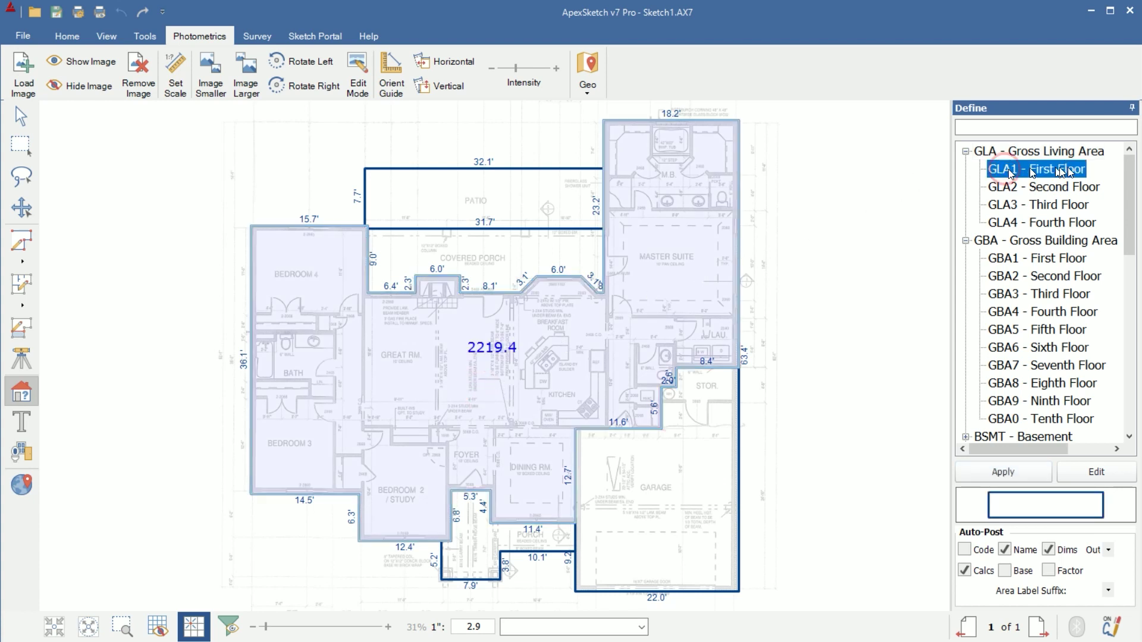
{"action": "left_click", "coordinate": [997, 474]}
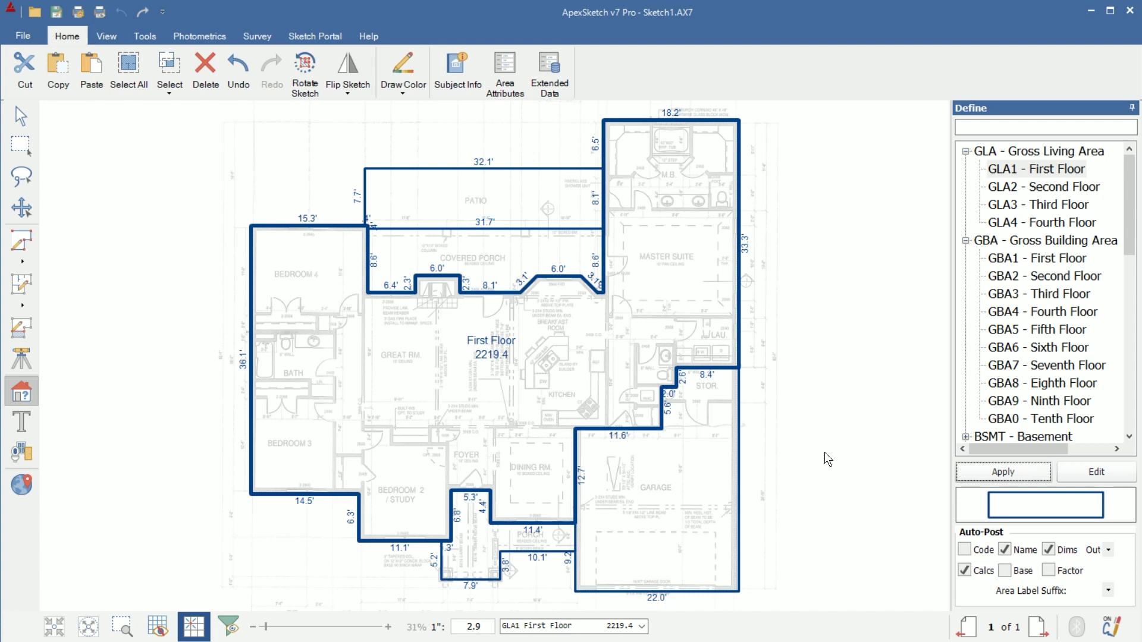
Define the garage region as GAR - Garage, labelled 561.9.
{"action": "left_click", "coordinate": [655, 498]}
{"action": "left_click_drag", "start_coordinate": [1130, 238], "coordinate": [1127, 349]}
{"action": "left_click", "coordinate": [1035, 347]}
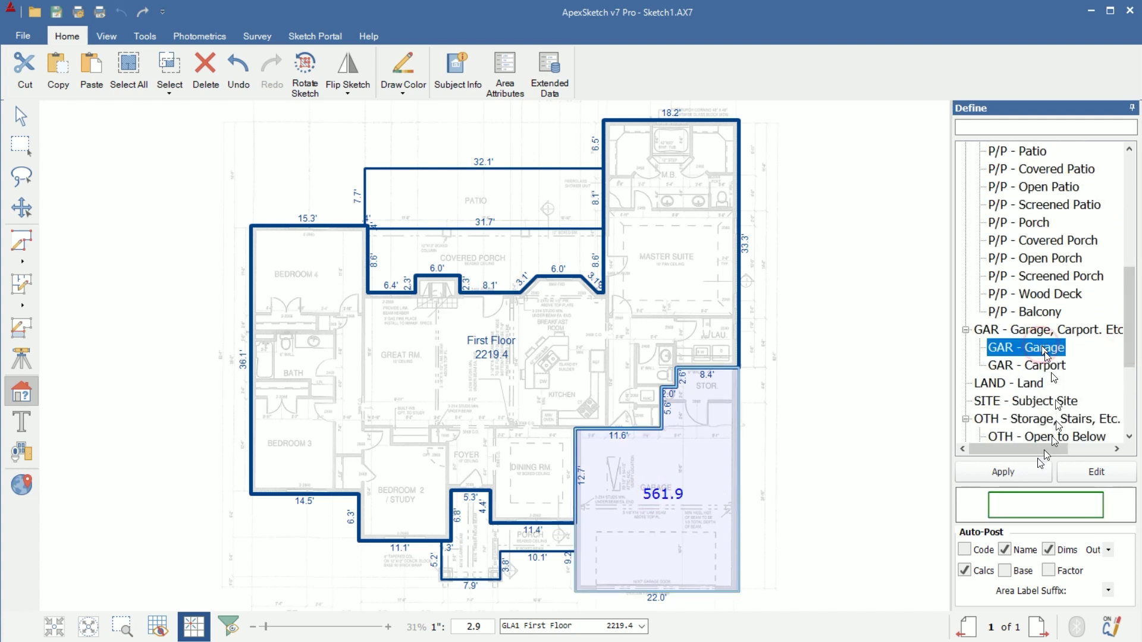
{"action": "left_click", "coordinate": [1003, 471]}
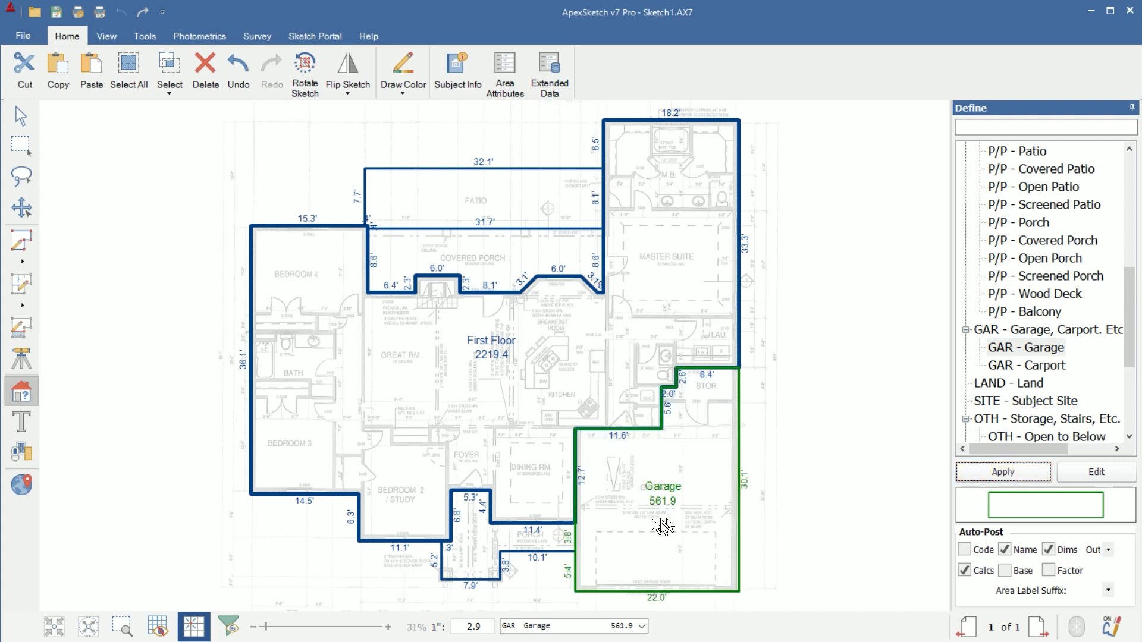
Define the porch as P/P - Porch (118.6) and the covered porch as P/P - Covered Porch (240.8).
{"action": "left_click", "coordinate": [475, 538]}
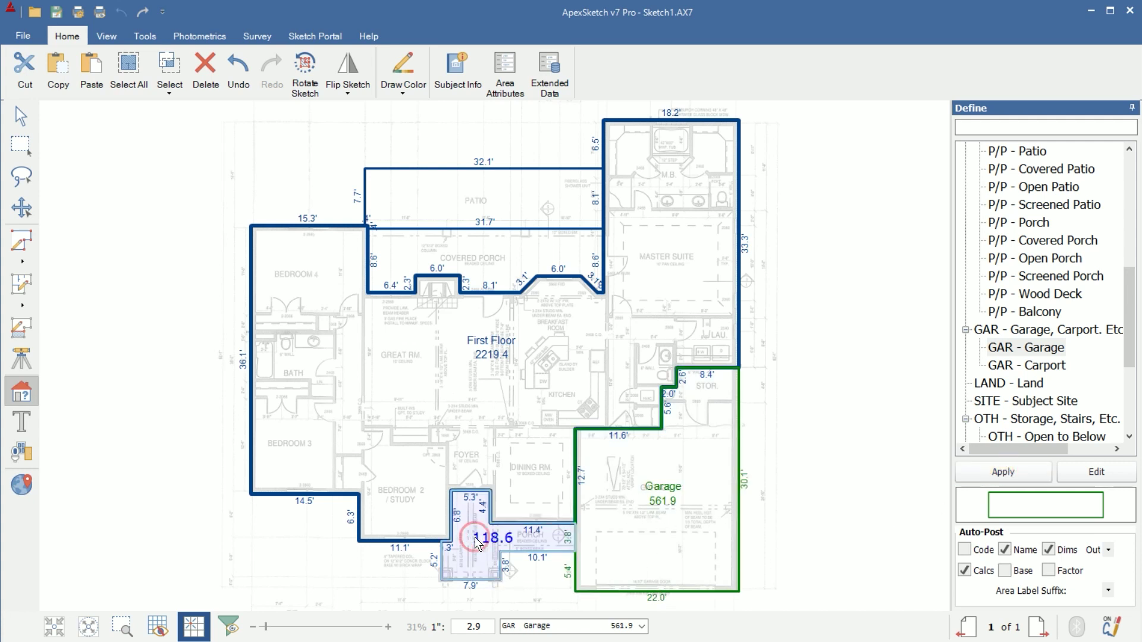
{"action": "left_click", "coordinate": [1026, 223]}
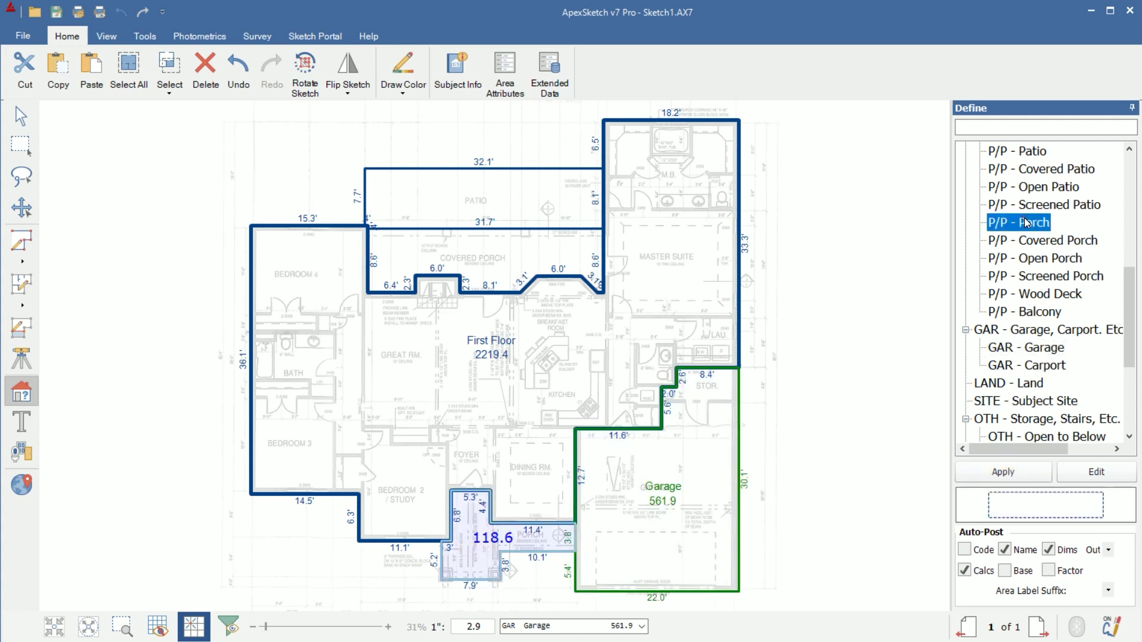
{"action": "left_click", "coordinate": [1012, 473]}
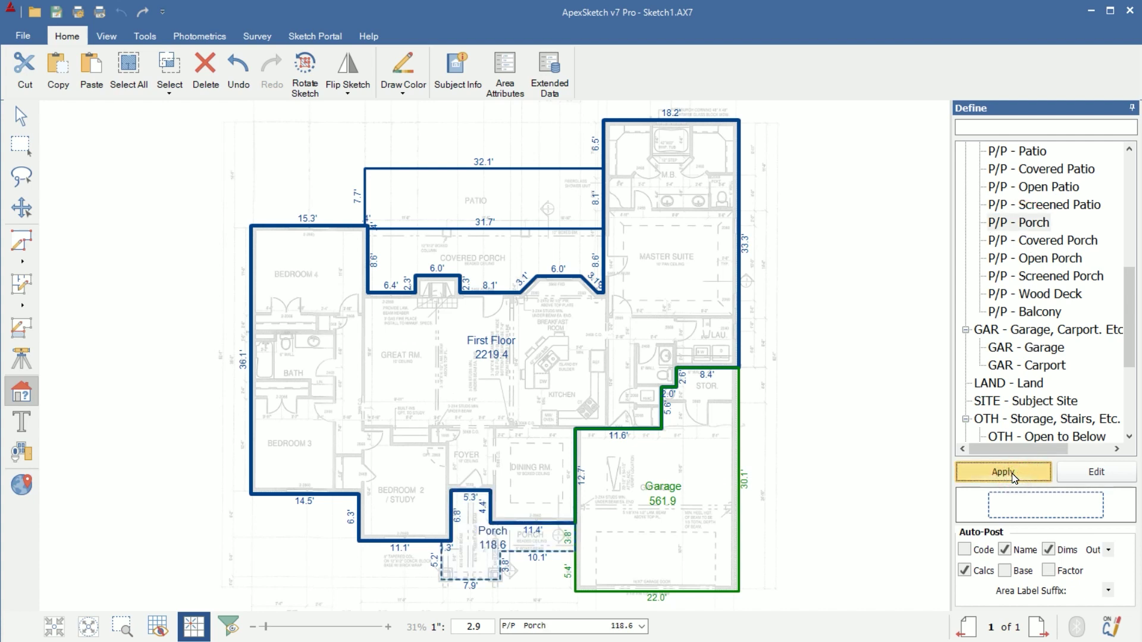
{"action": "left_click", "coordinate": [489, 265]}
{"action": "left_click", "coordinate": [1042, 240]}
{"action": "left_click", "coordinate": [1002, 473]}
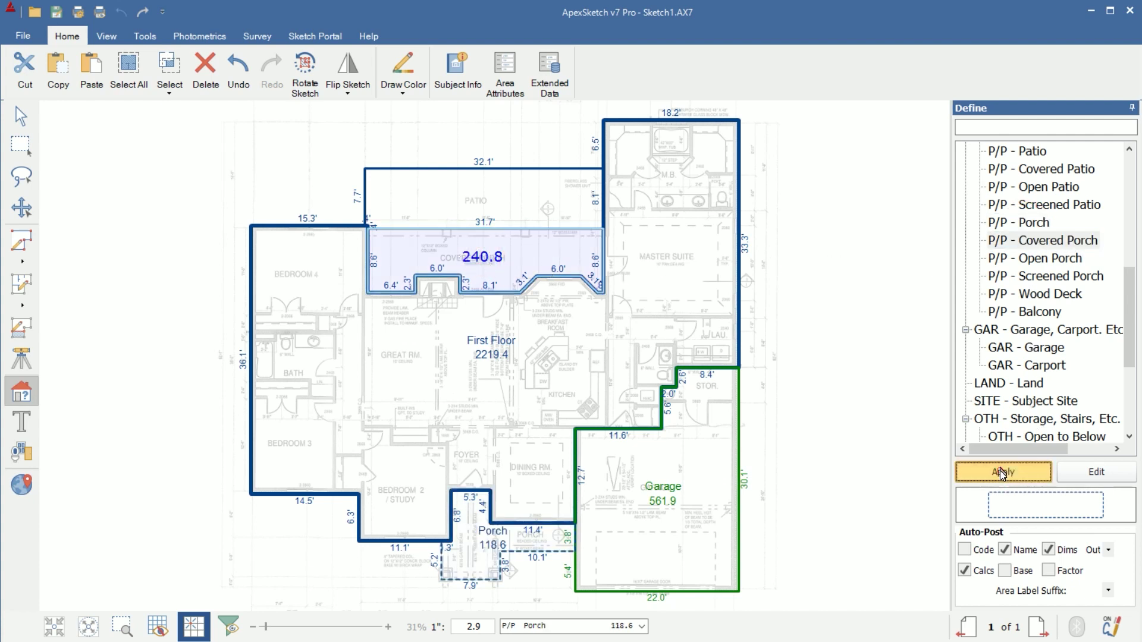
Define the patio as P/P - Patio (259.9), then return to selecting sketch objects.
{"action": "left_click", "coordinate": [484, 194]}
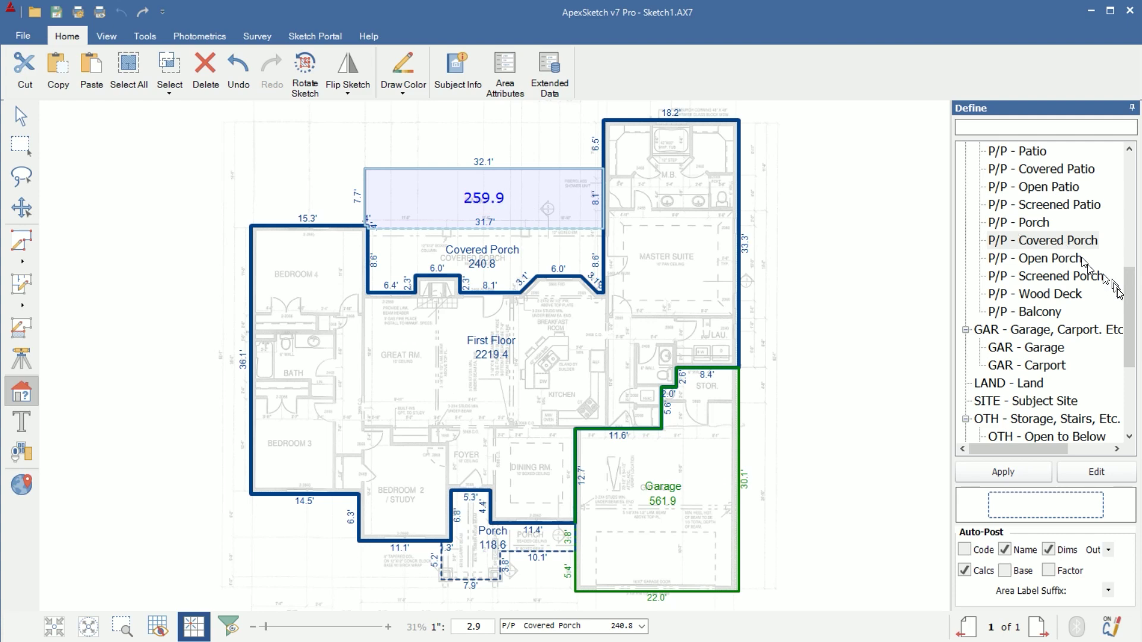
{"action": "scroll", "coordinate": [1124, 292], "scroll_direction": "up", "scroll_amount": 1}
{"action": "left_click", "coordinate": [1018, 169]}
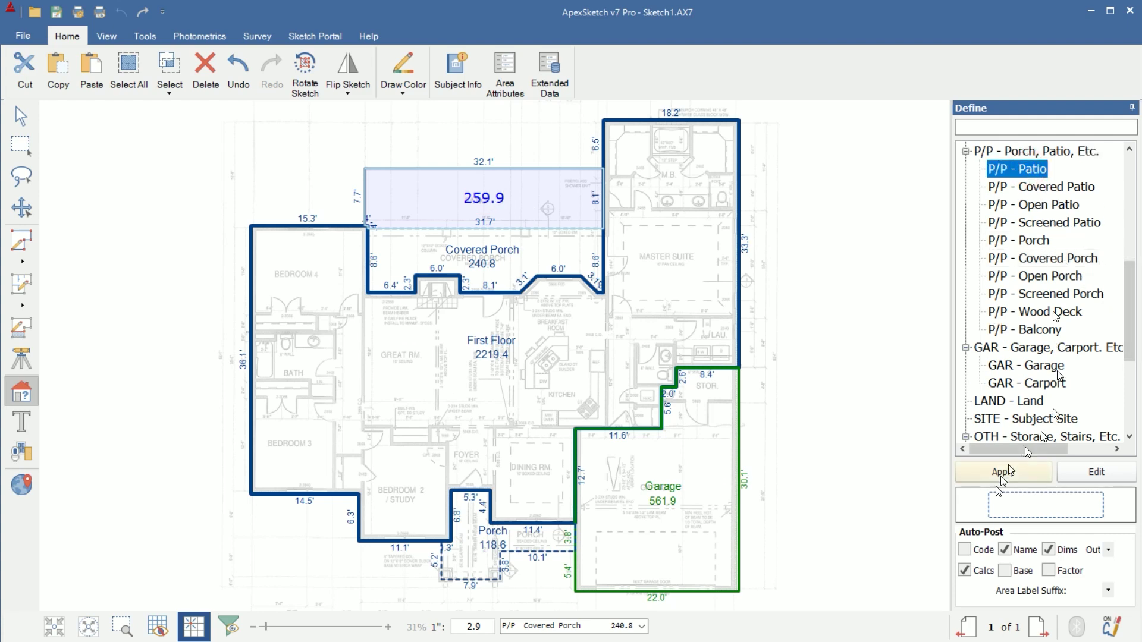
{"action": "left_click", "coordinate": [1003, 472]}
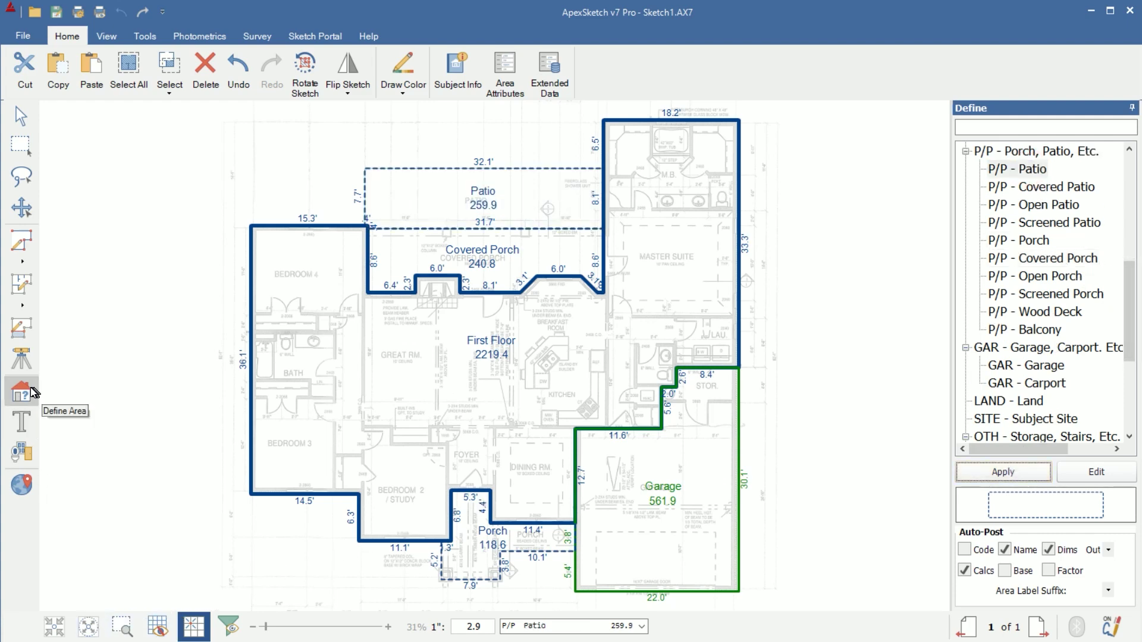
{"action": "left_click", "coordinate": [34, 392]}
{"action": "left_click", "coordinate": [21, 116]}
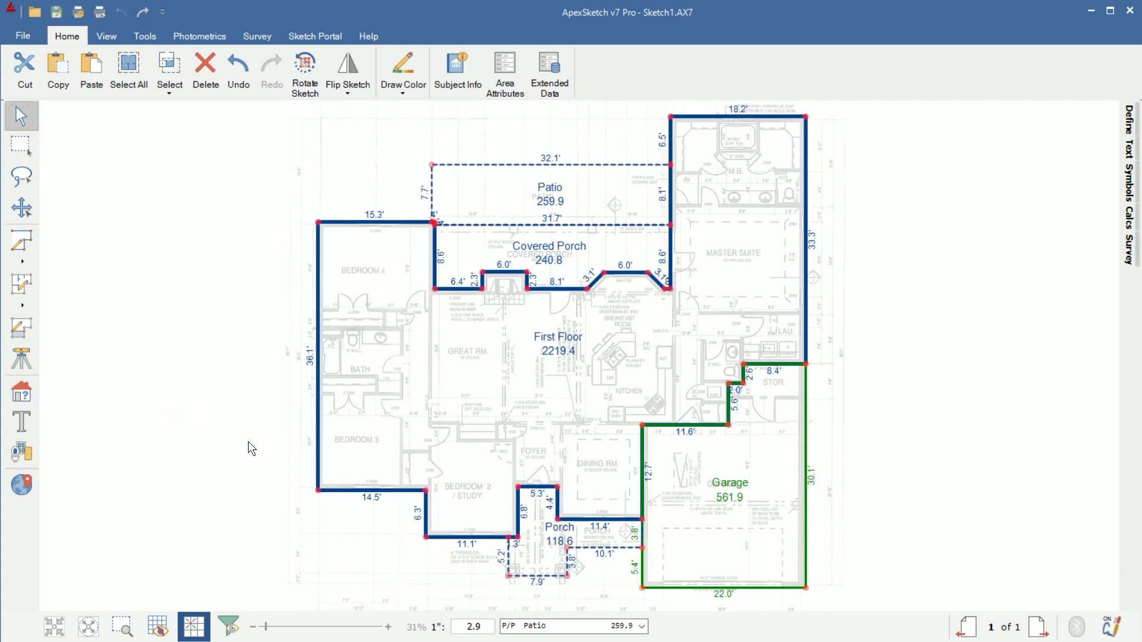
Hide the blueprint background image using Hide Image on the Photometrics tab.
{"action": "left_click", "coordinate": [185, 37]}
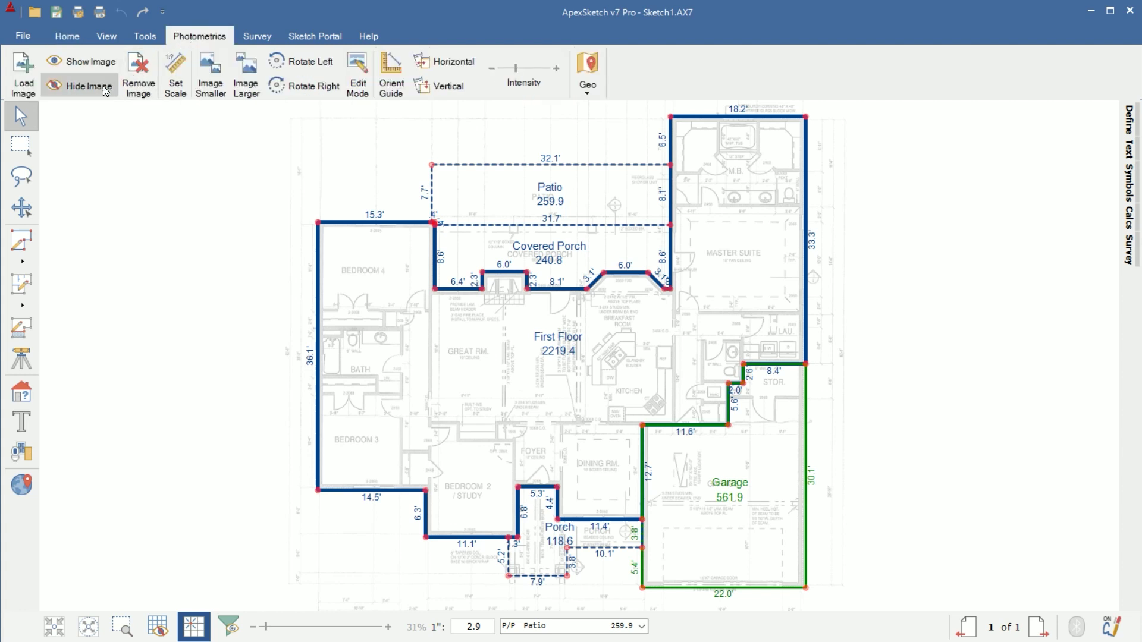
{"action": "left_click", "coordinate": [102, 86]}
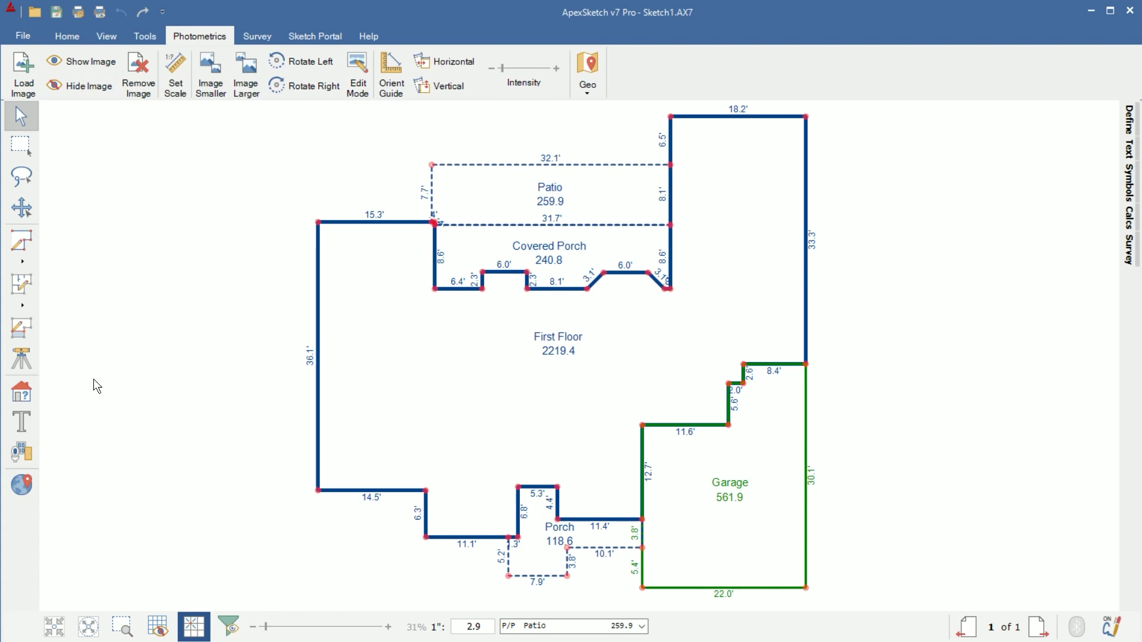